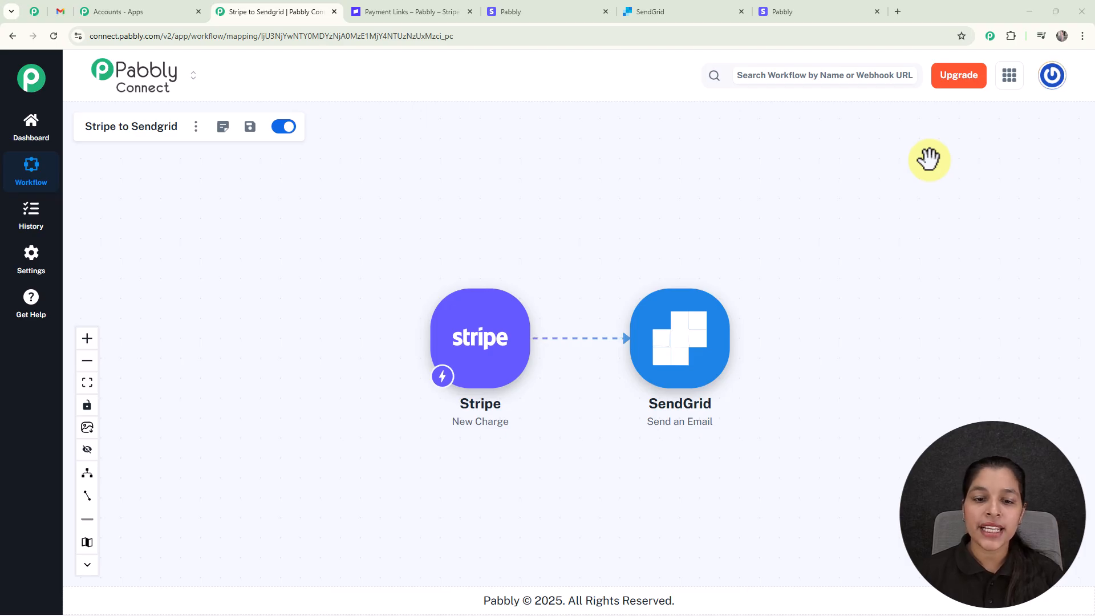
- Pay the ₹19,999.00 Stripe test checkout for Pabbly Connect Subscription, then check the Gmail inbox
scroll(642, 278, "up", 1)
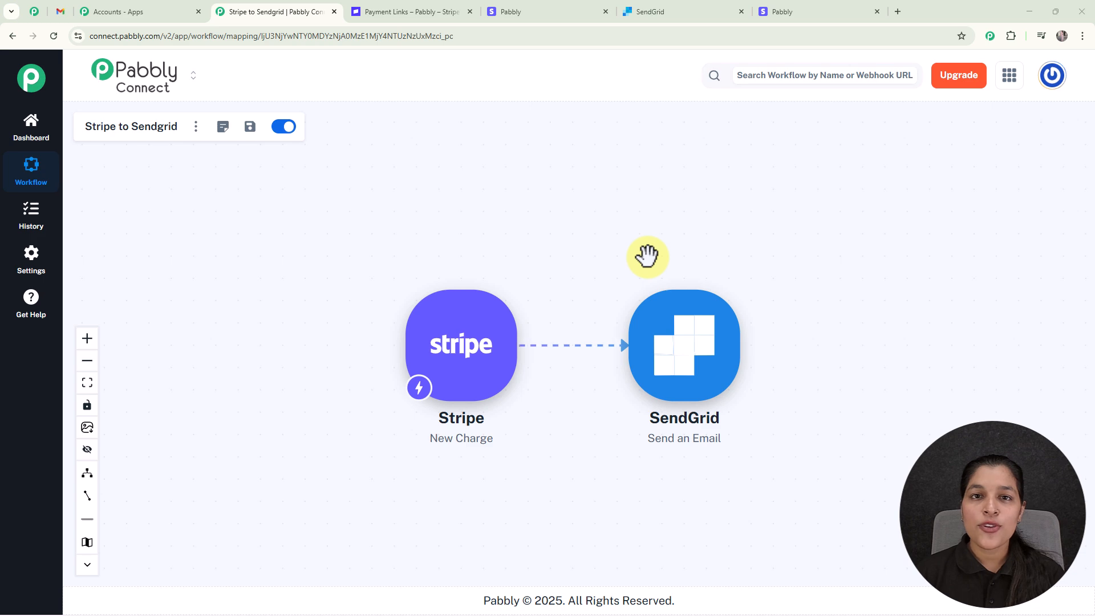
left_click(539, 14)
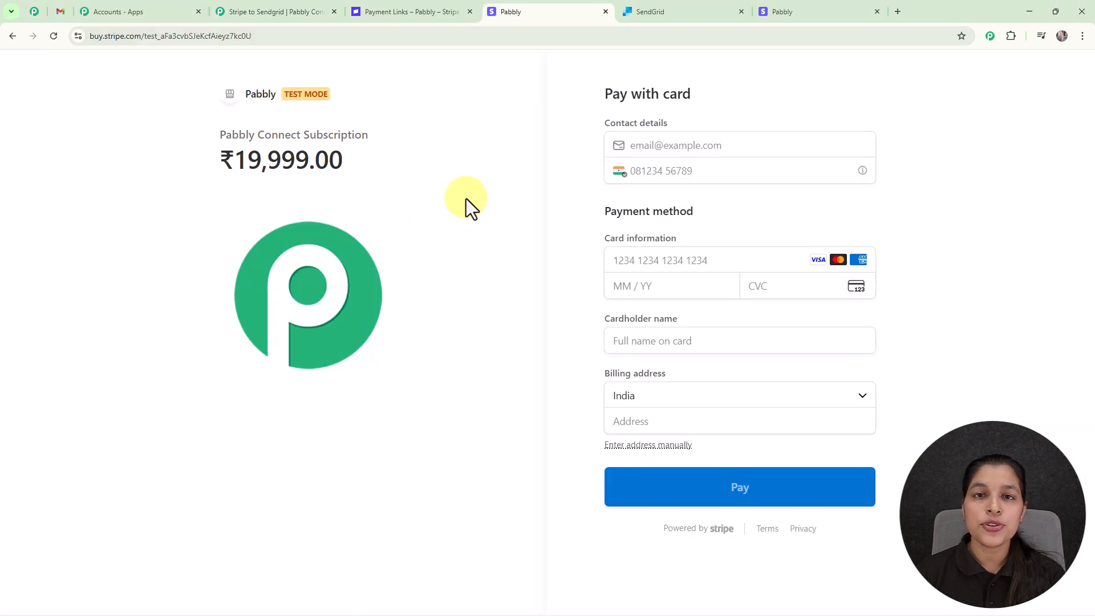
left_click_drag(226, 137, 423, 147)
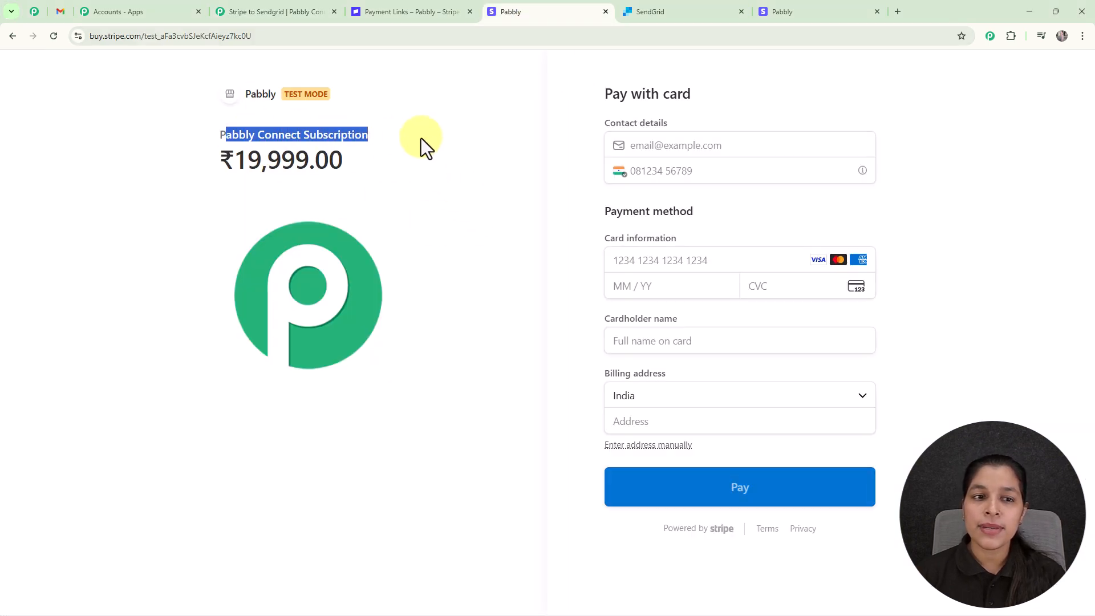
left_click(423, 205)
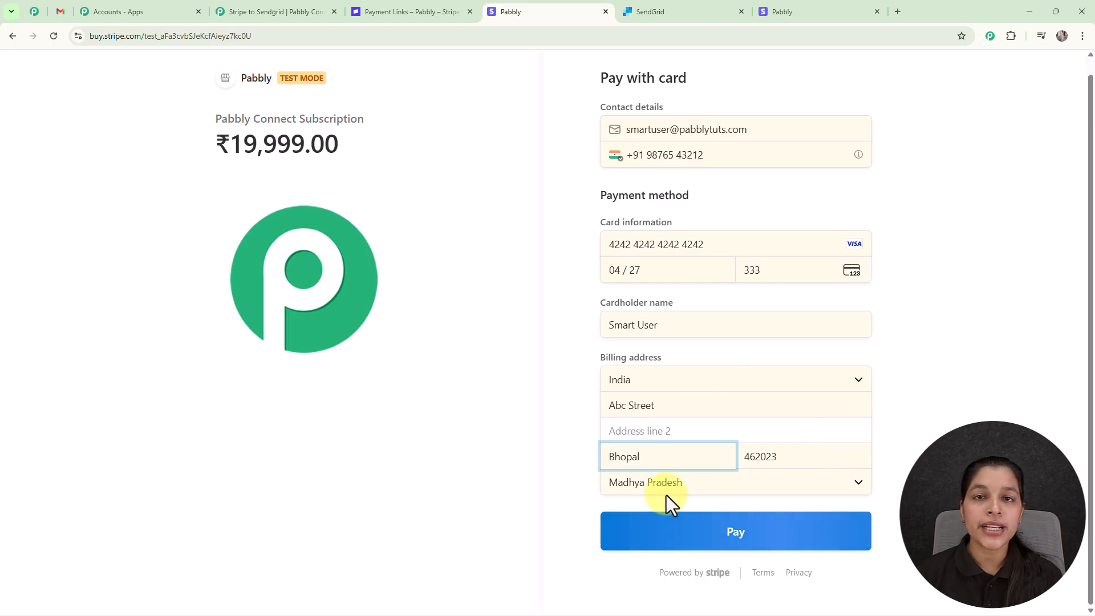
left_click(691, 536)
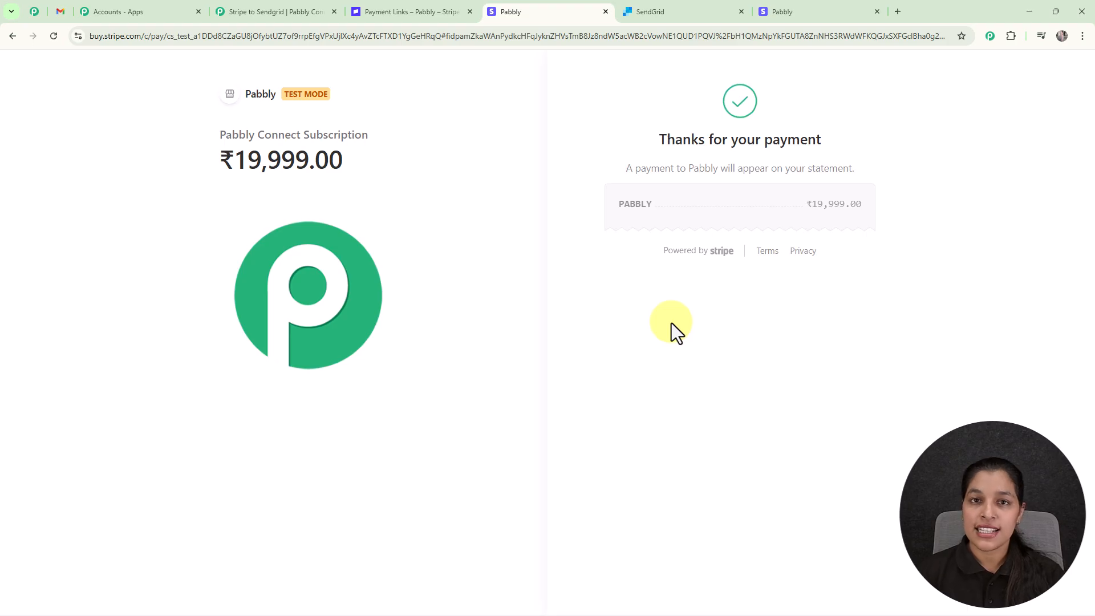
left_click(59, 12)
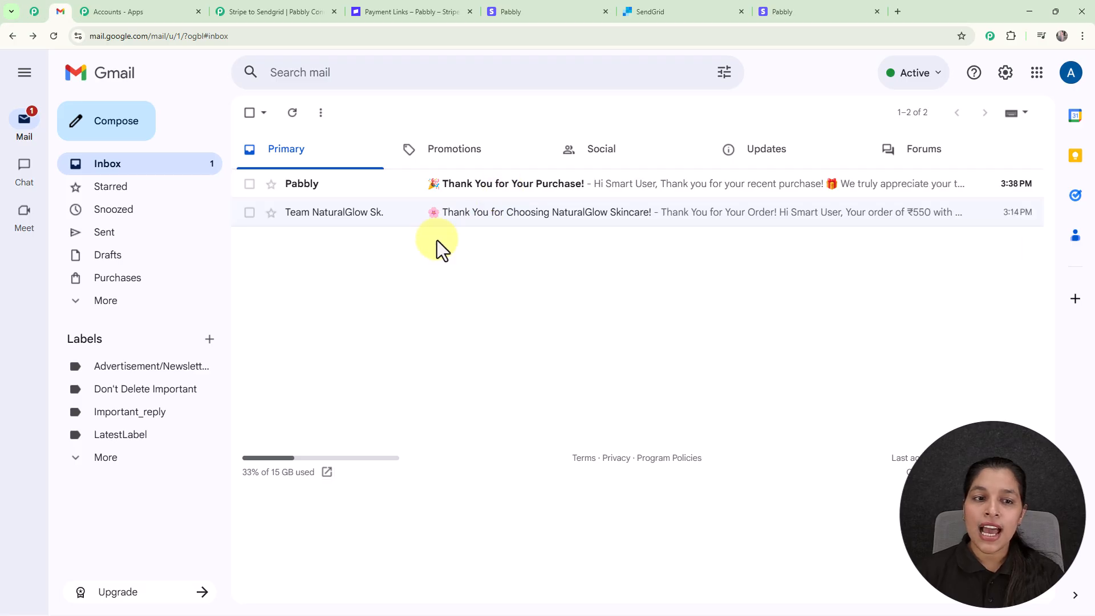
- Open Pabbly's 'Thank You for Your Purchase!' email in the Primary inbox
left_click(538, 215)
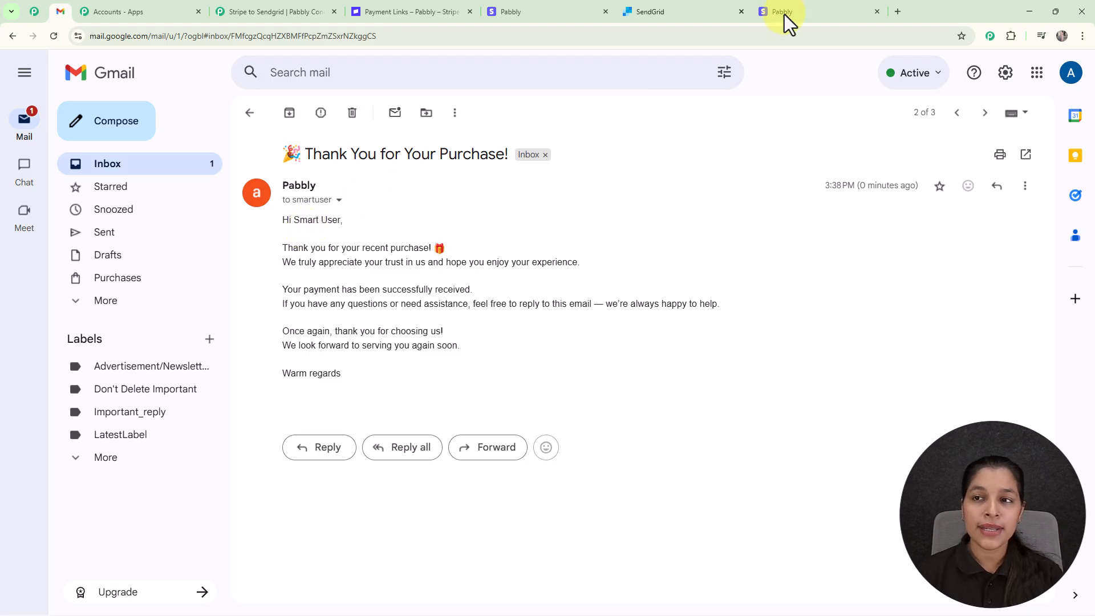
- In a new Chrome tab, go to pabbly.com/connect
left_click(898, 11)
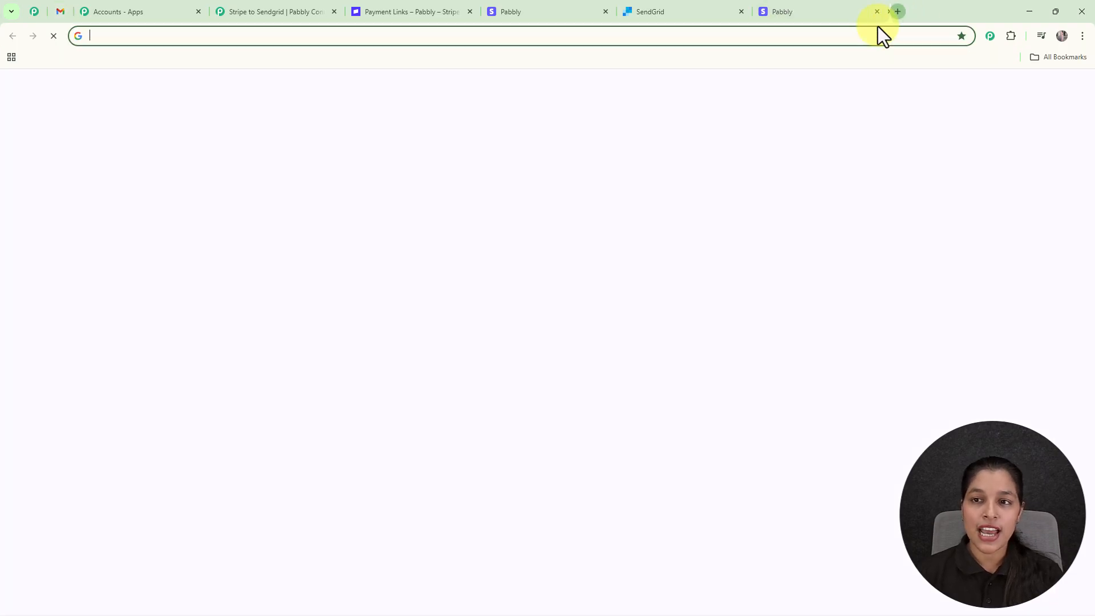
left_click(737, 36)
type("pabbly.com/connect")
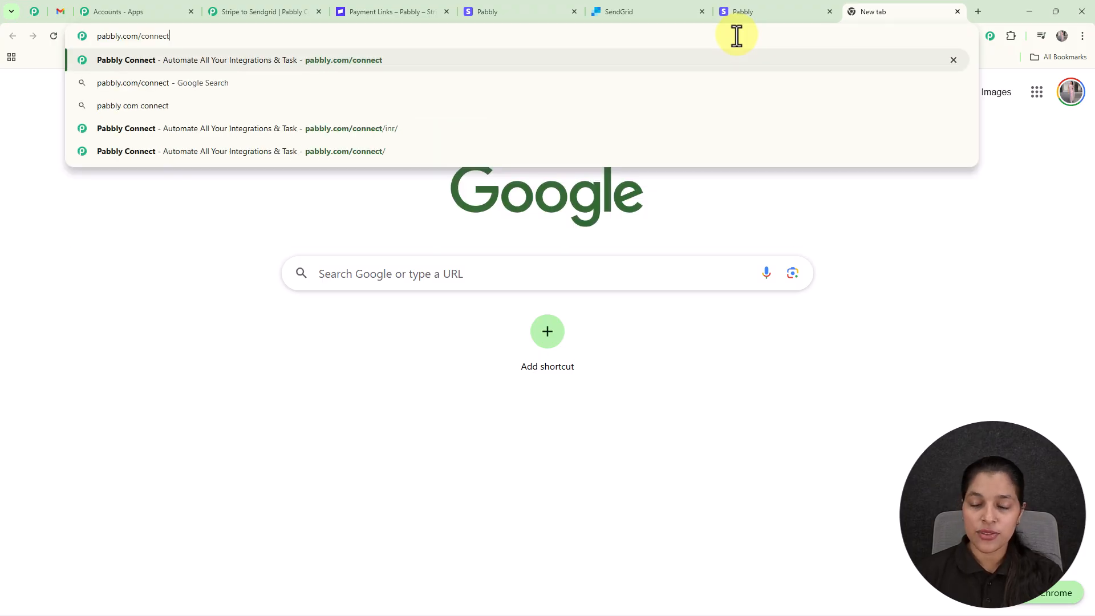
key("Return")
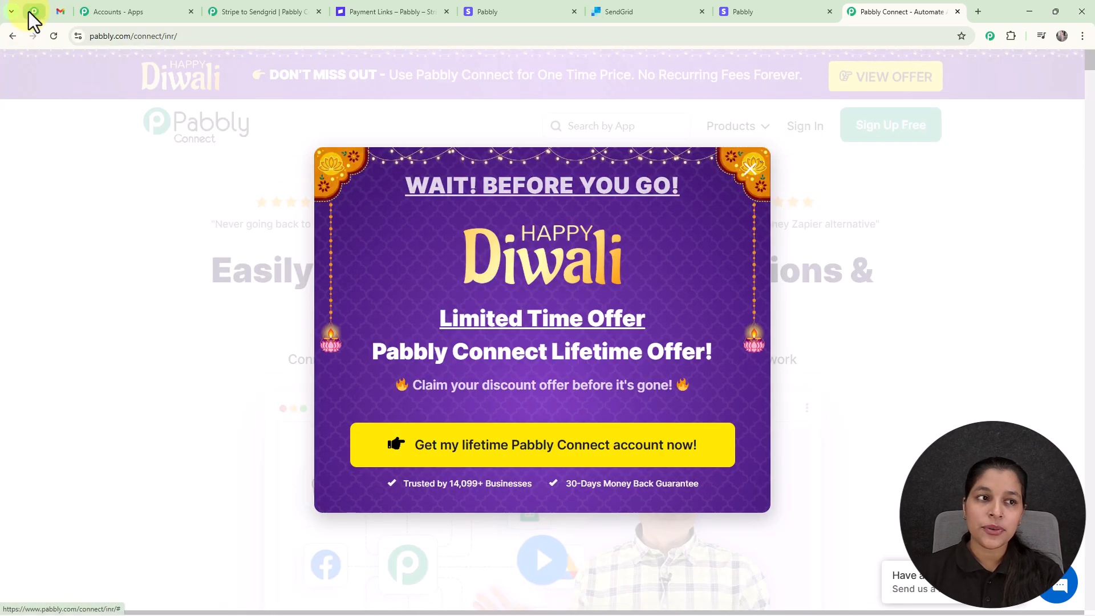
- Browse down through the Pabbly community page
left_click(29, 12)
scroll(600, 179, "down", 5)
scroll(601, 176, "down", 10)
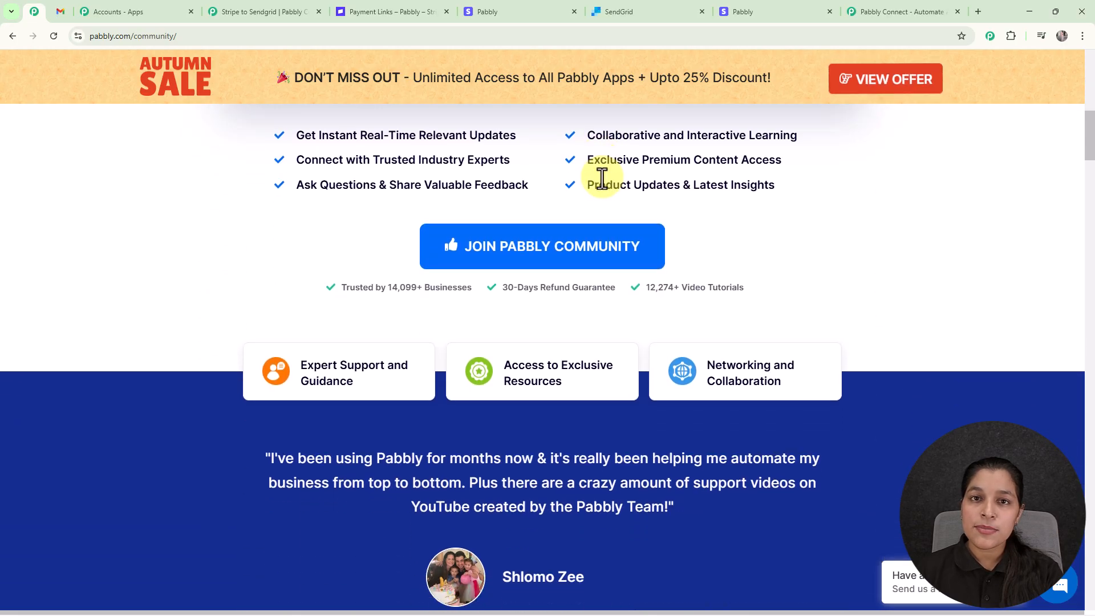
scroll(601, 178, "down", 8)
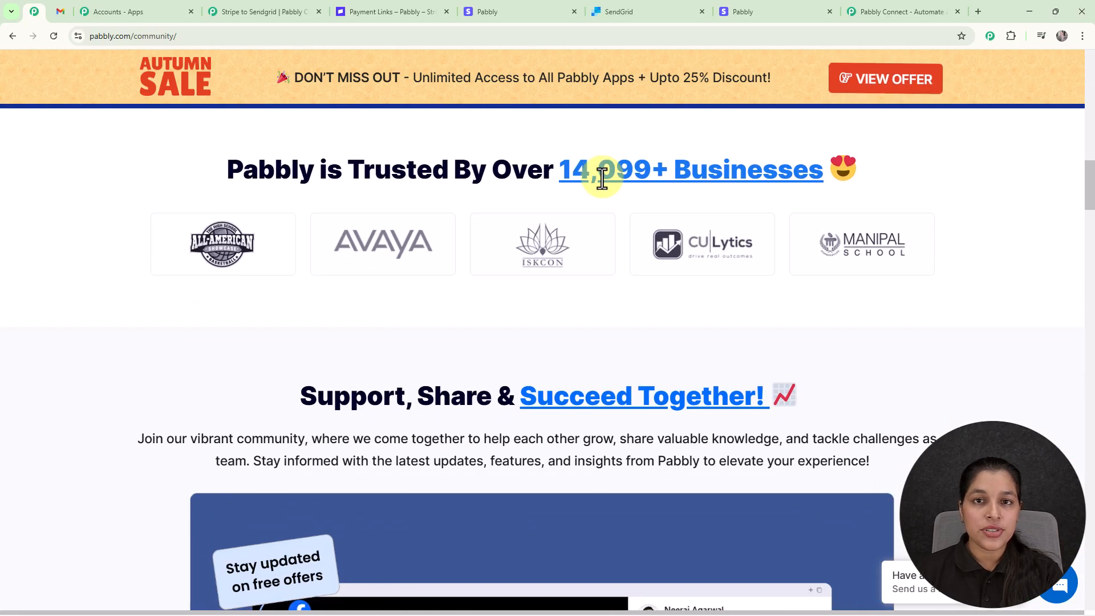
scroll(602, 178, "down", 8)
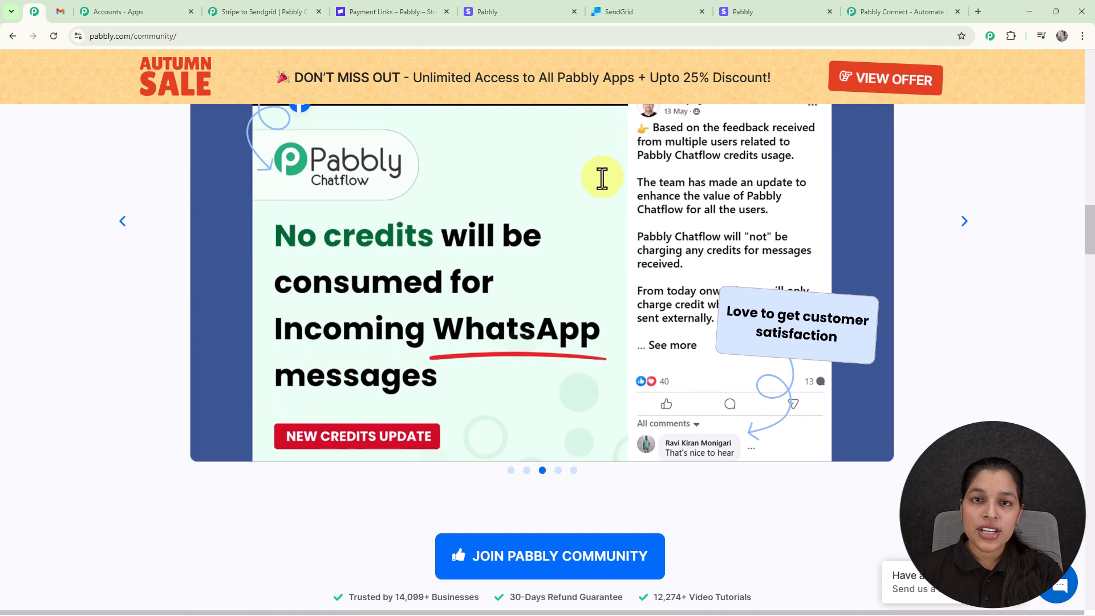
scroll(602, 177, "down", 8)
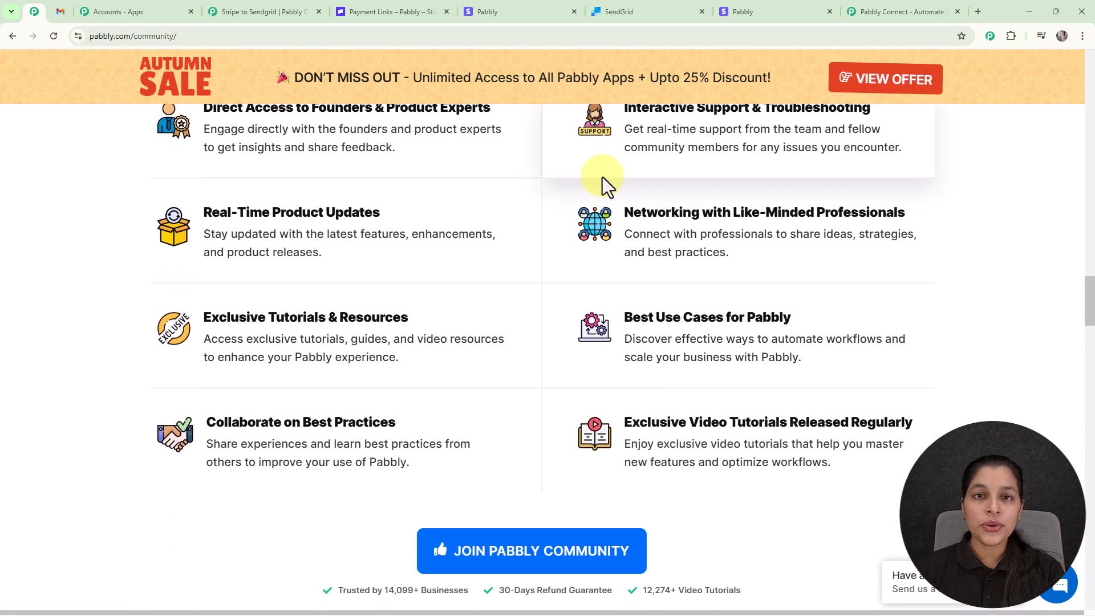
scroll(603, 176, "down", 5)
scroll(603, 177, "down", 7)
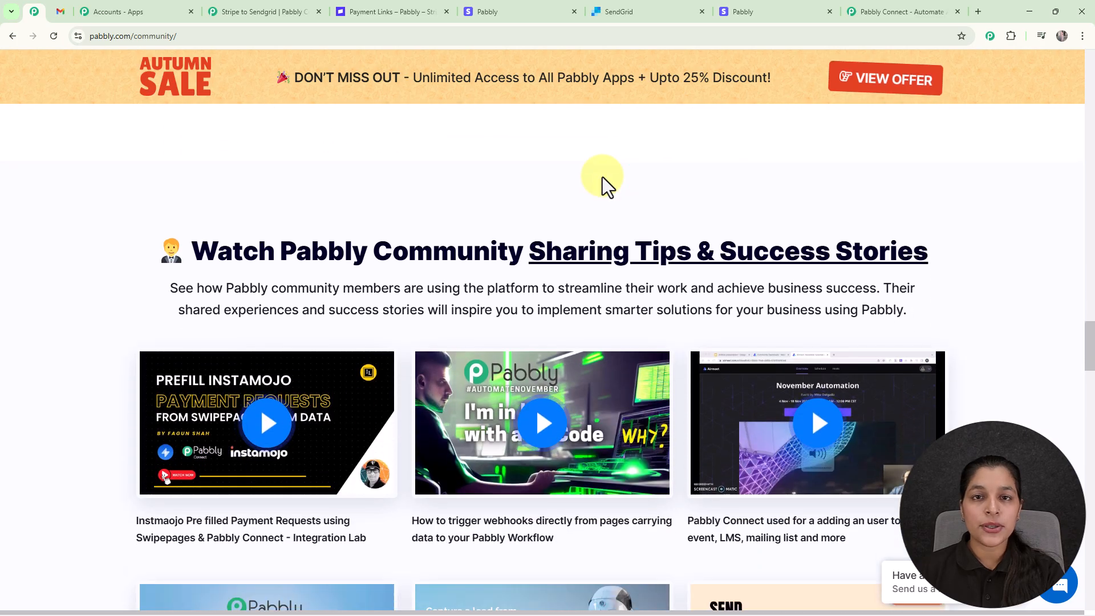
scroll(602, 177, "down", 7)
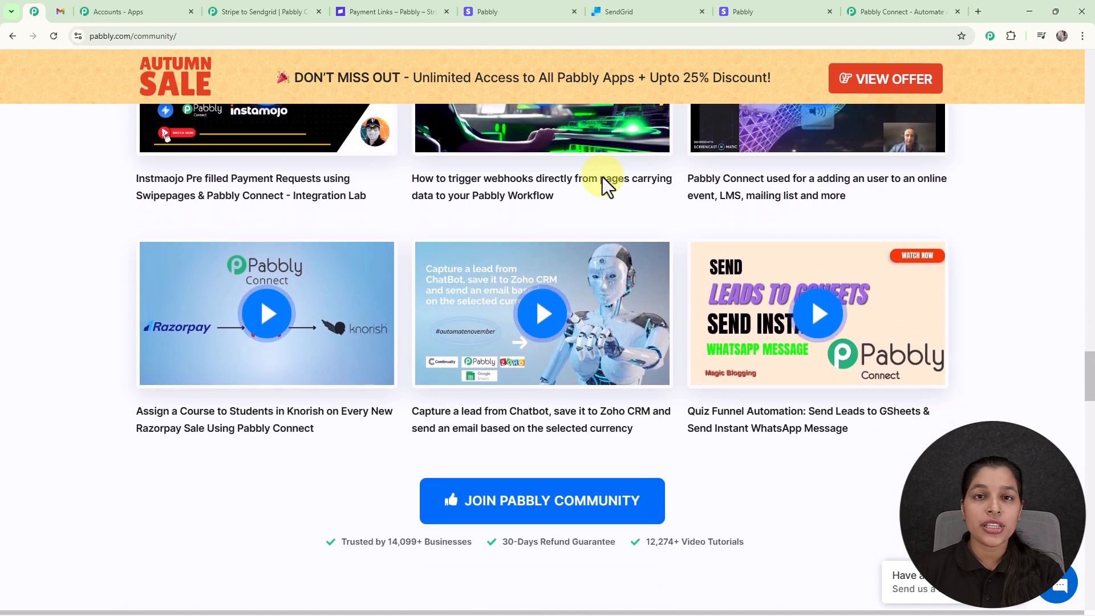
scroll(603, 177, "down", 5)
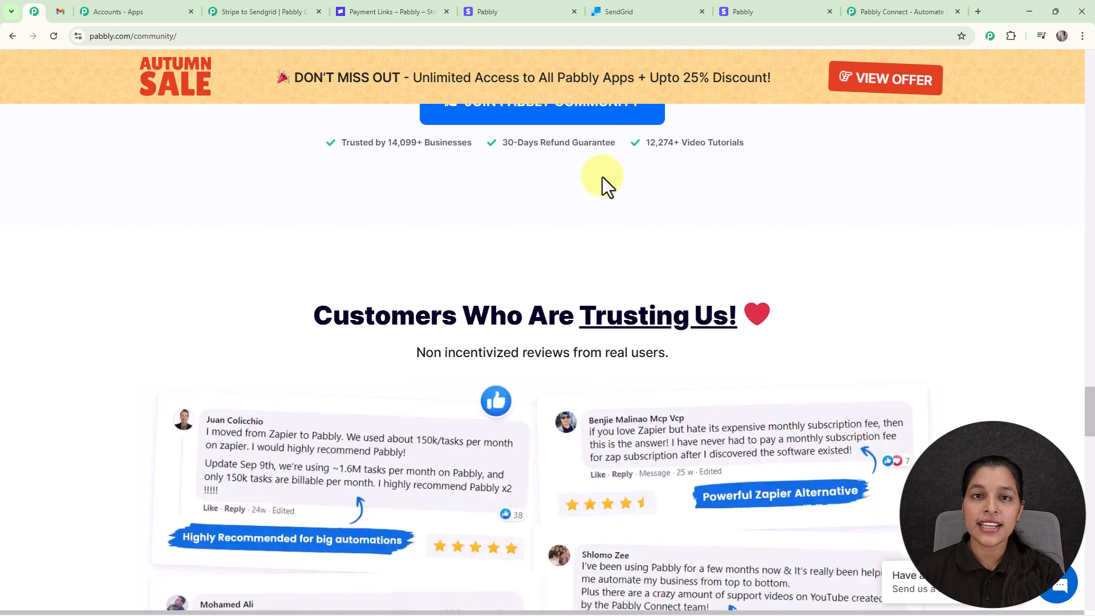
scroll(602, 176, "down", 3)
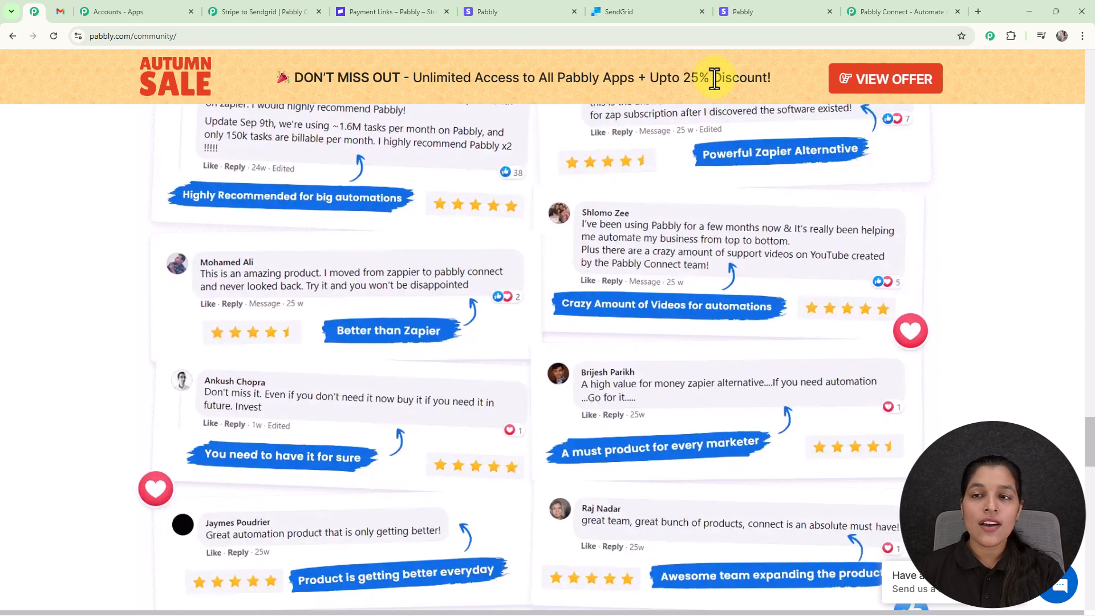
- Back on Pabbly Connect's page, dismiss the Diwali offer and sign in
left_click(865, 13)
left_click(748, 181)
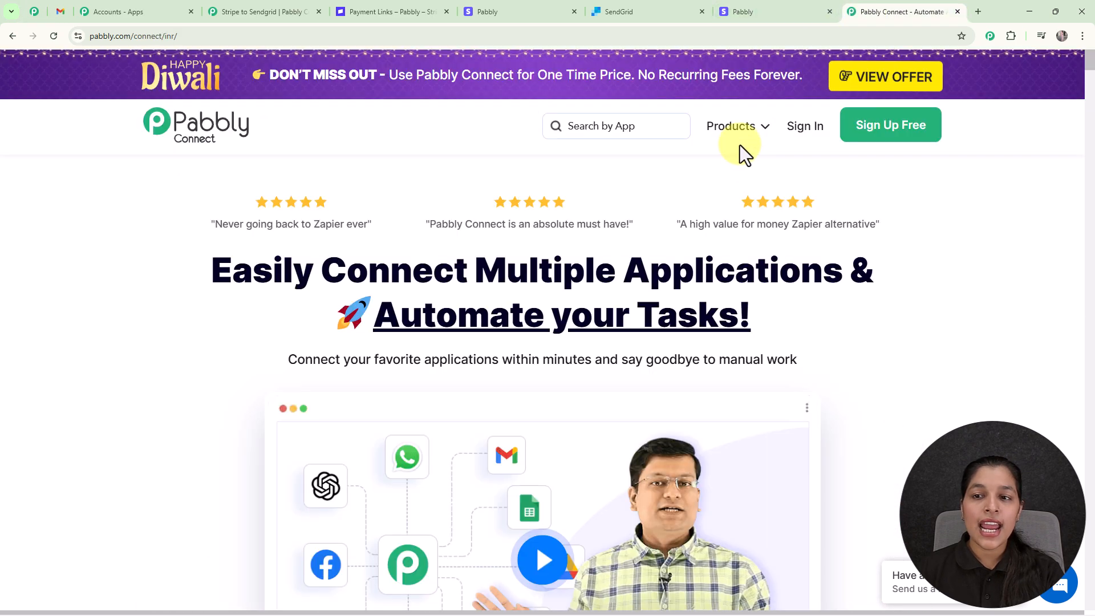
left_click(801, 134)
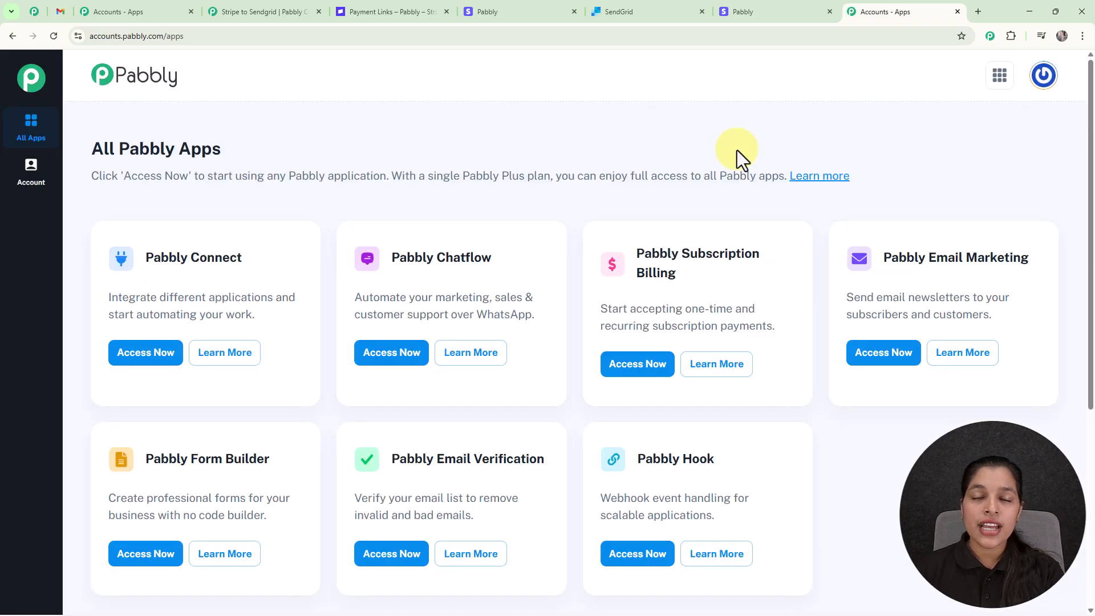
- Use Access Now on the Pabbly Connect card under All Pabbly Apps
left_click_drag(93, 149, 386, 157)
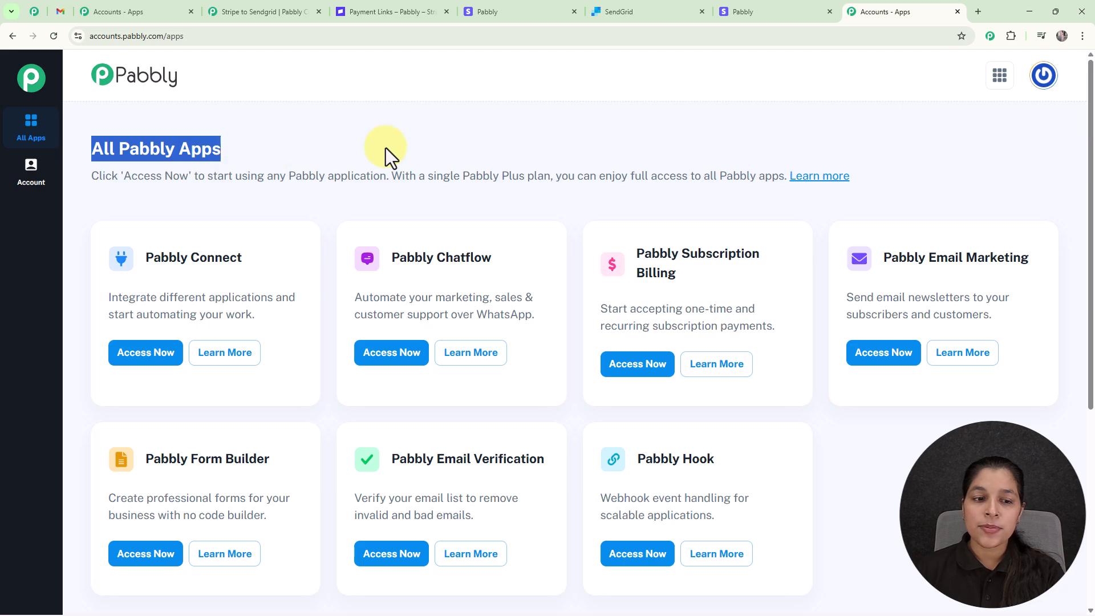
left_click(363, 186)
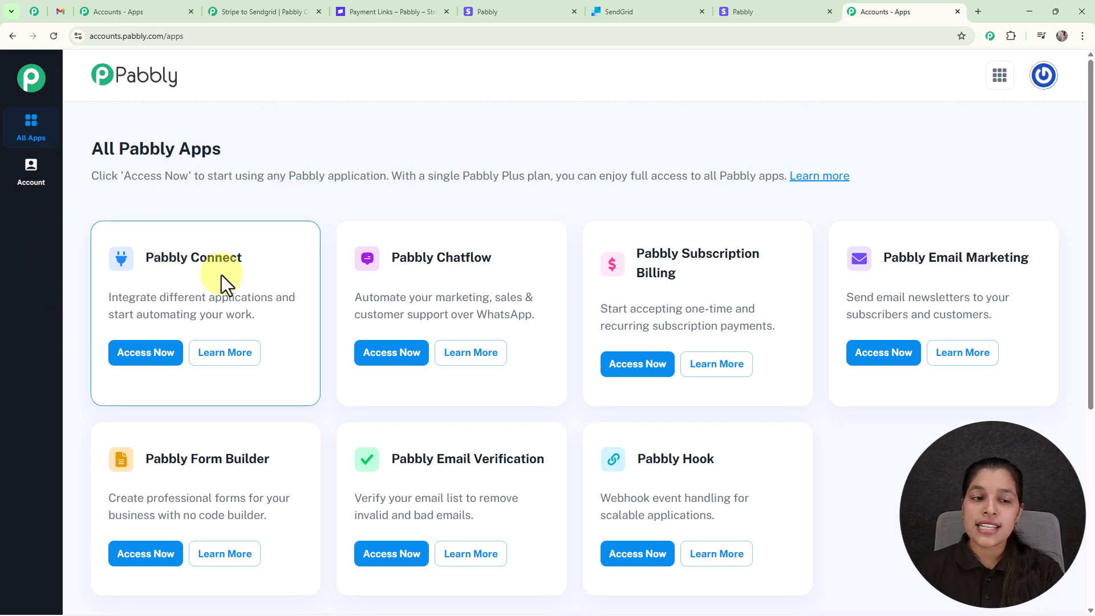
left_click_drag(109, 297, 286, 318)
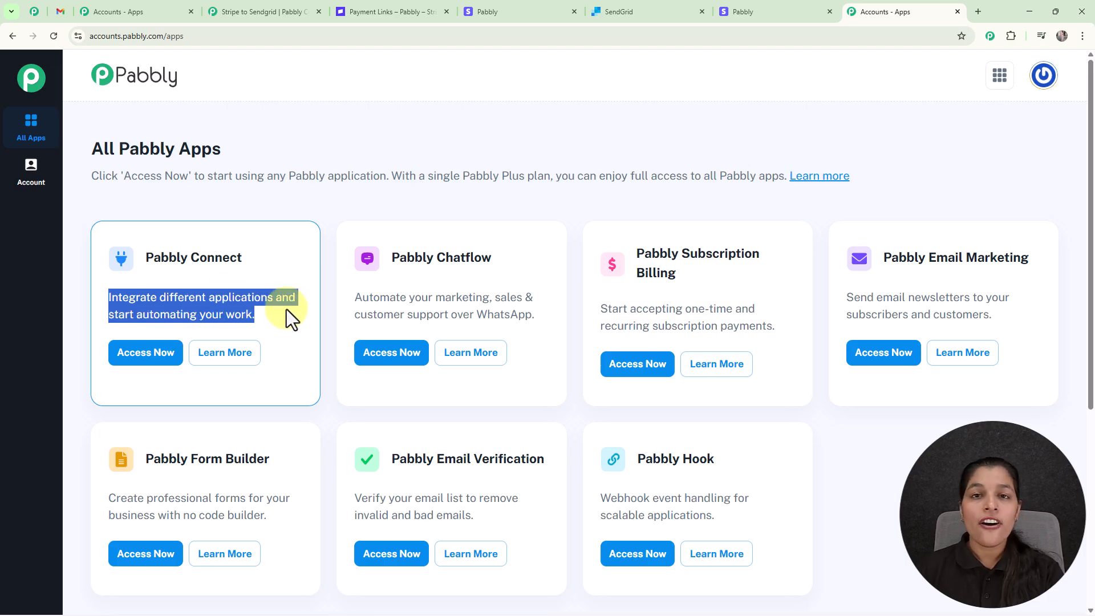
left_click(271, 278)
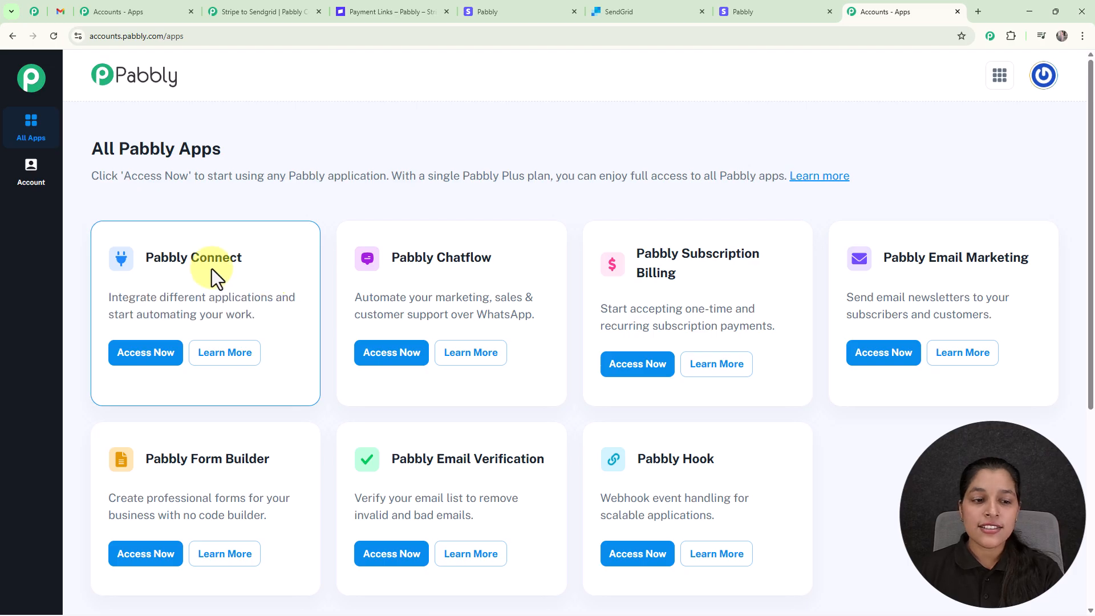
left_click(150, 353)
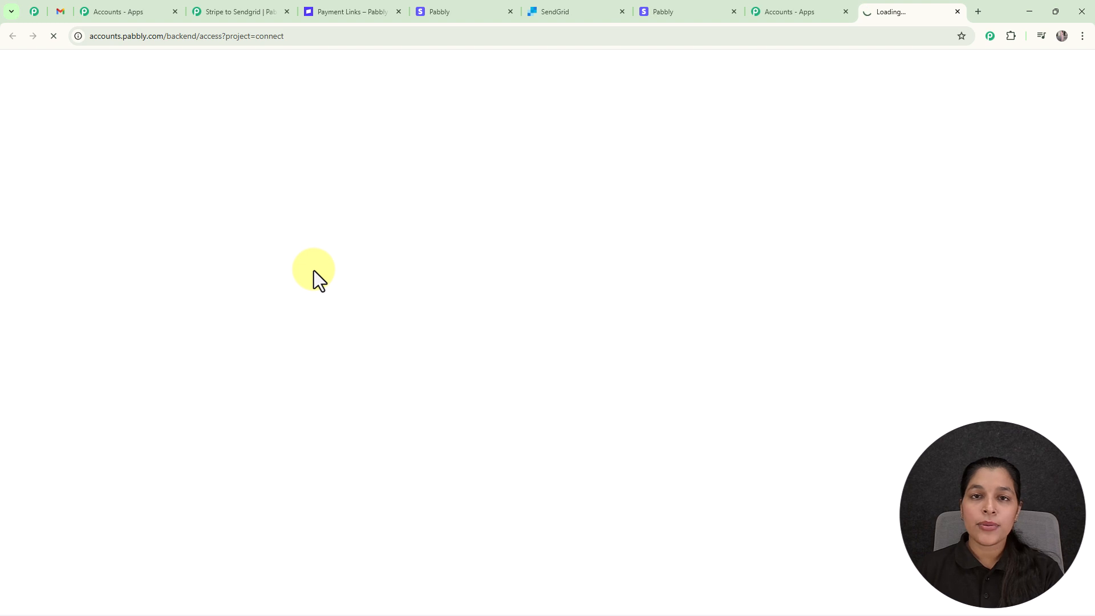
- Cancel the Create Folder dialog without a folder, then start a new workflow
scroll(548, 251, "down", 4)
scroll(579, 258, "down", 2)
scroll(580, 258, "up", 6)
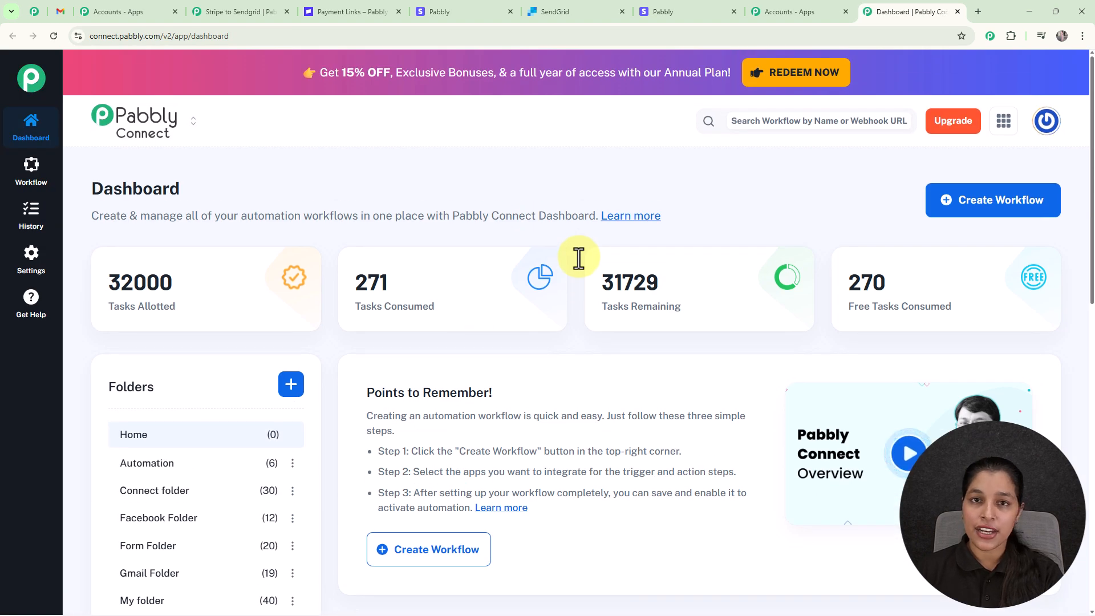
scroll(580, 258, "down", 2)
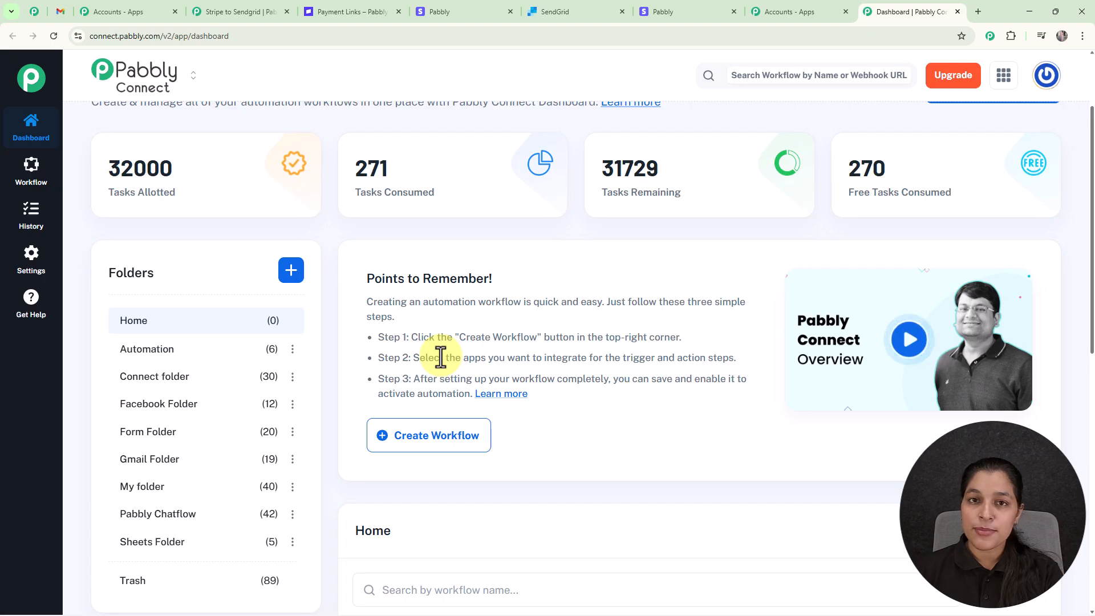
left_click(291, 279)
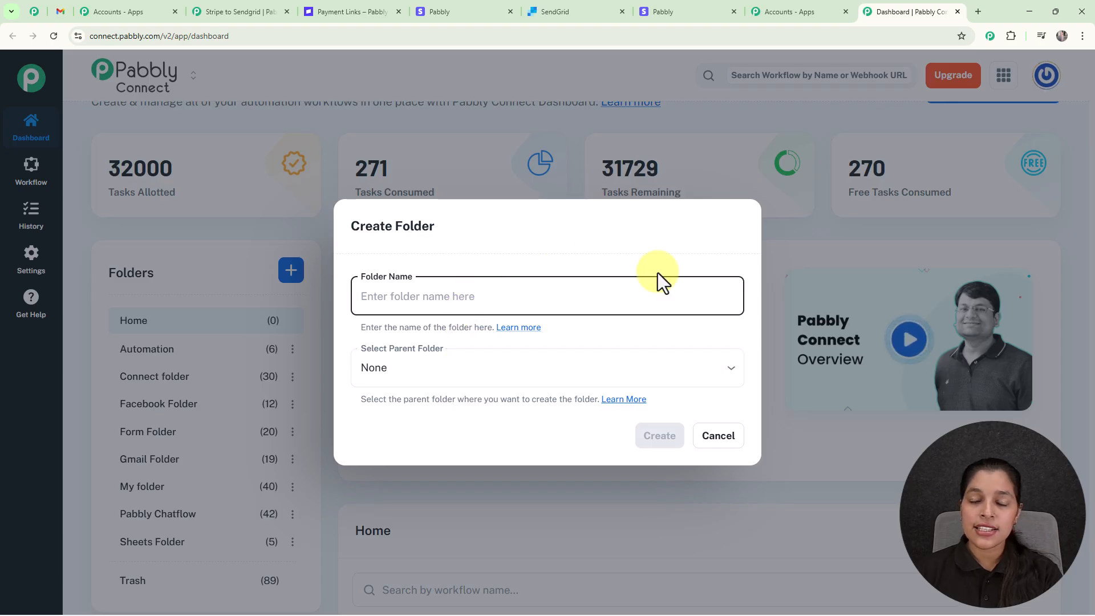
left_click(720, 440)
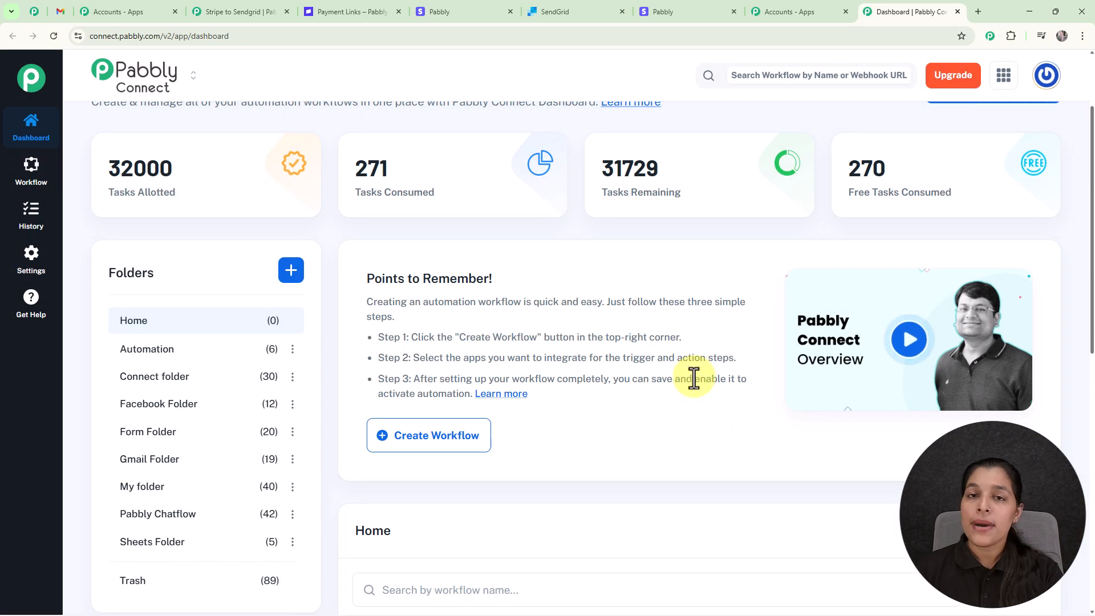
scroll(694, 378, "up", 2)
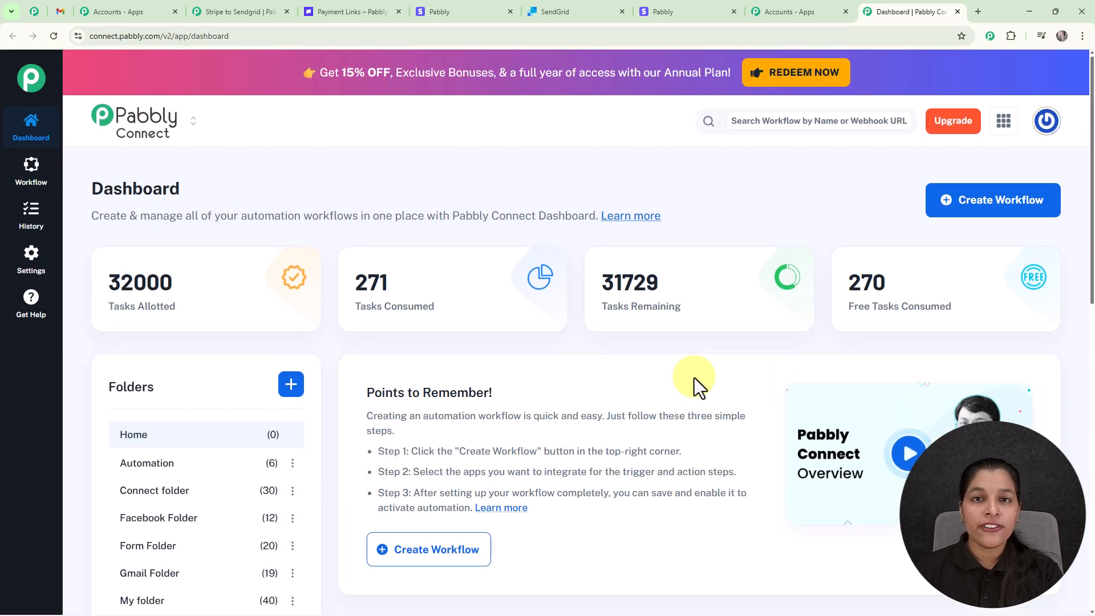
left_click(963, 210)
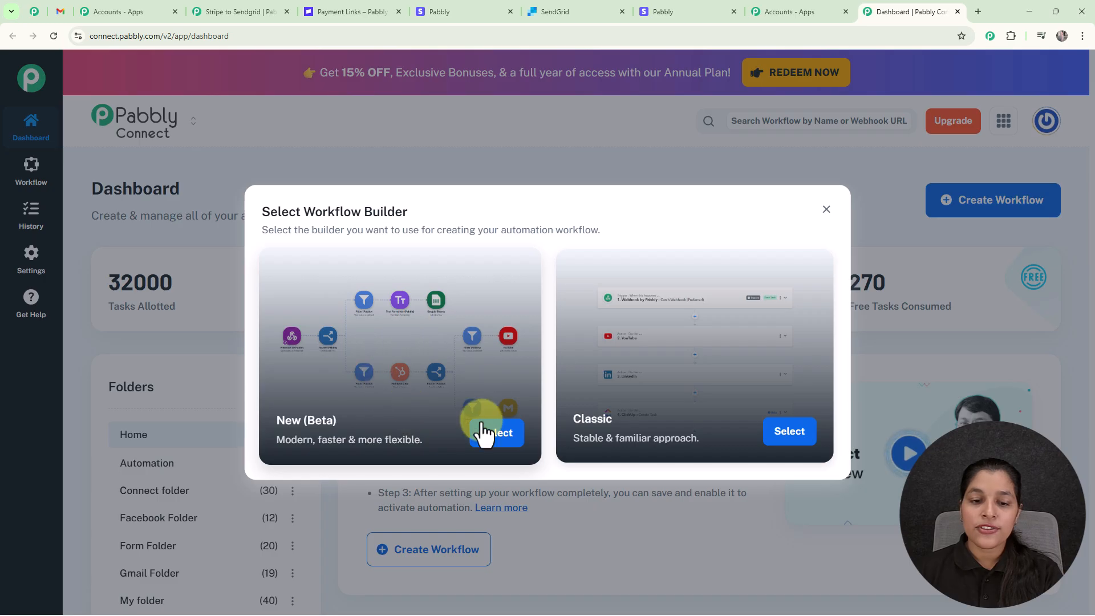
- Create a New (Beta) workflow 'Send Thank-You Emails via Sendgrid for Stripe Payments' in Gmail Folder
left_click(499, 440)
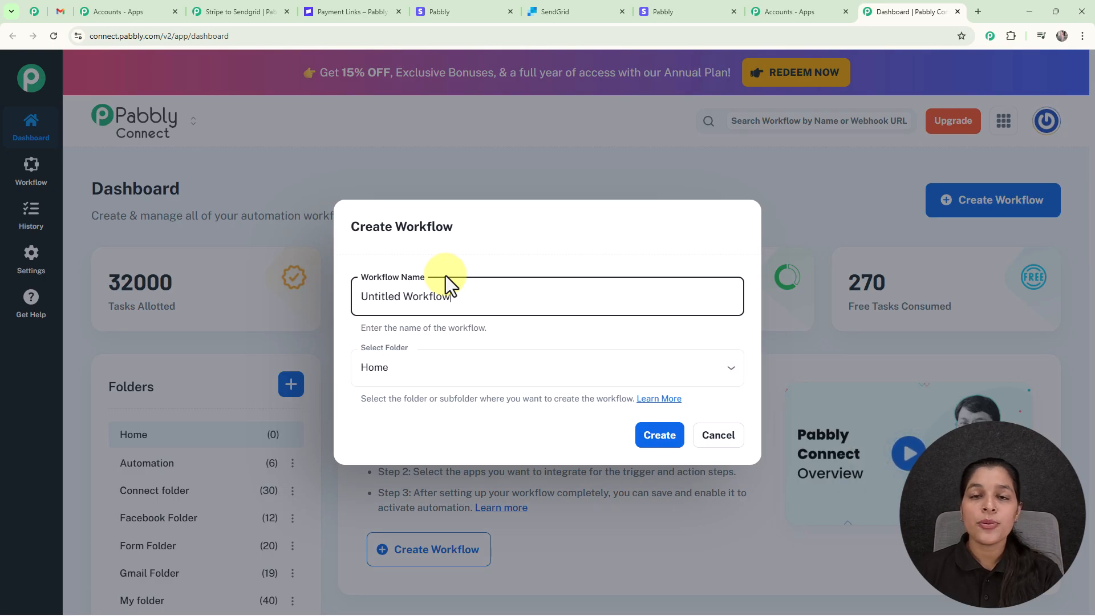
triple_click(476, 302)
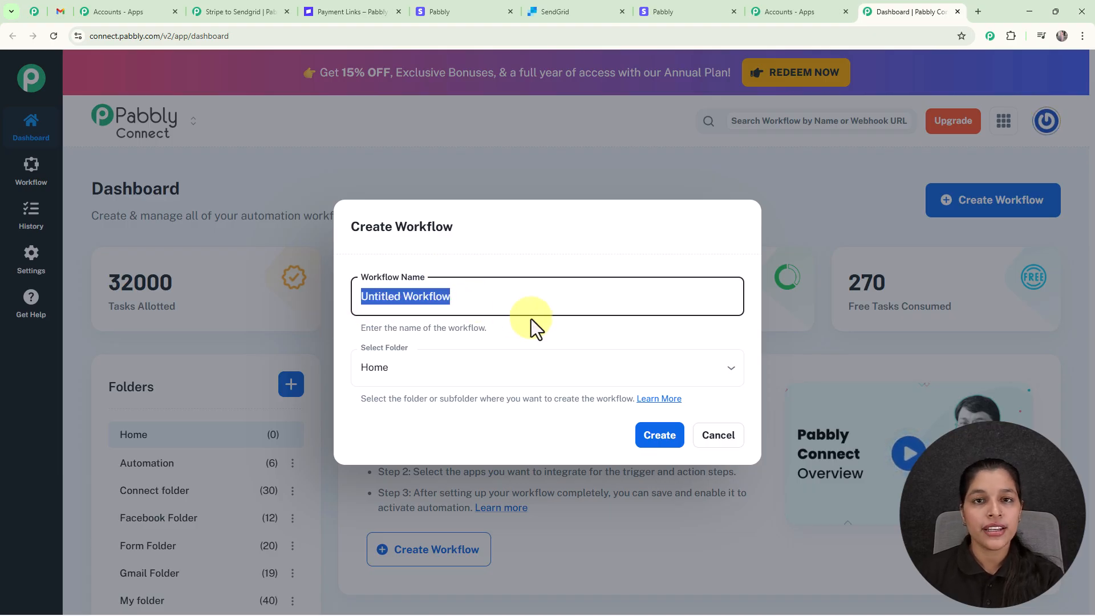
type("Send Thank-You Emails via Sendgrid for Stripe Payments")
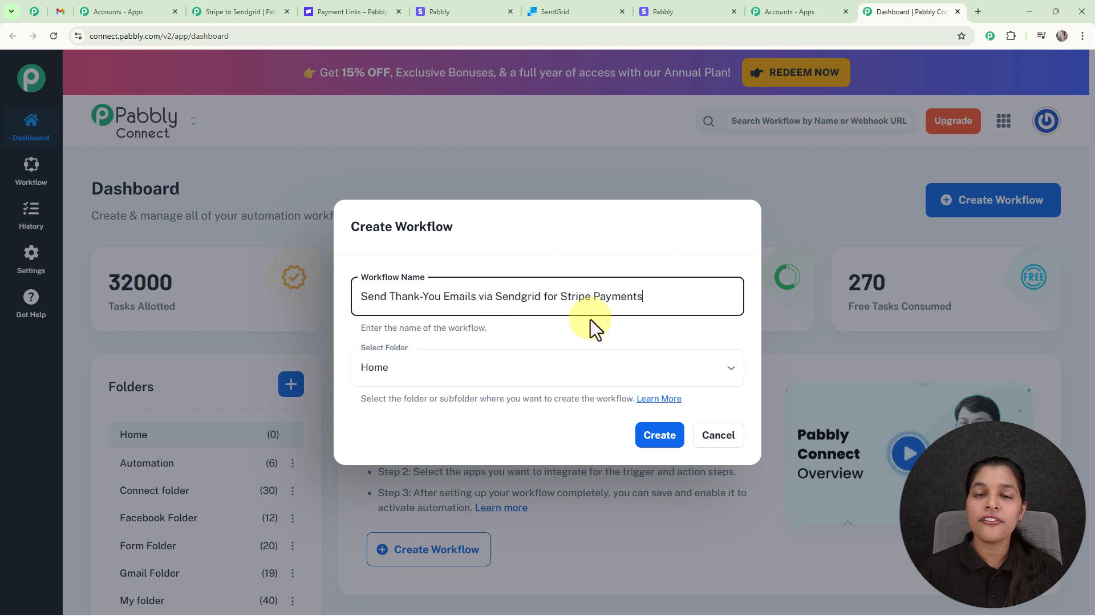
left_click(729, 372)
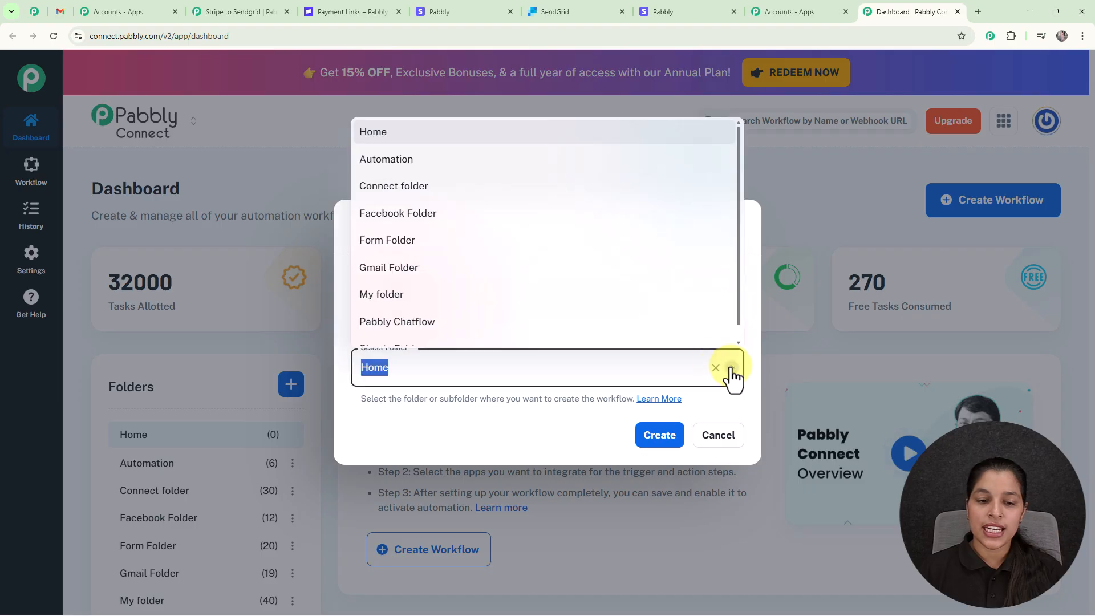
left_click(446, 271)
left_click(667, 442)
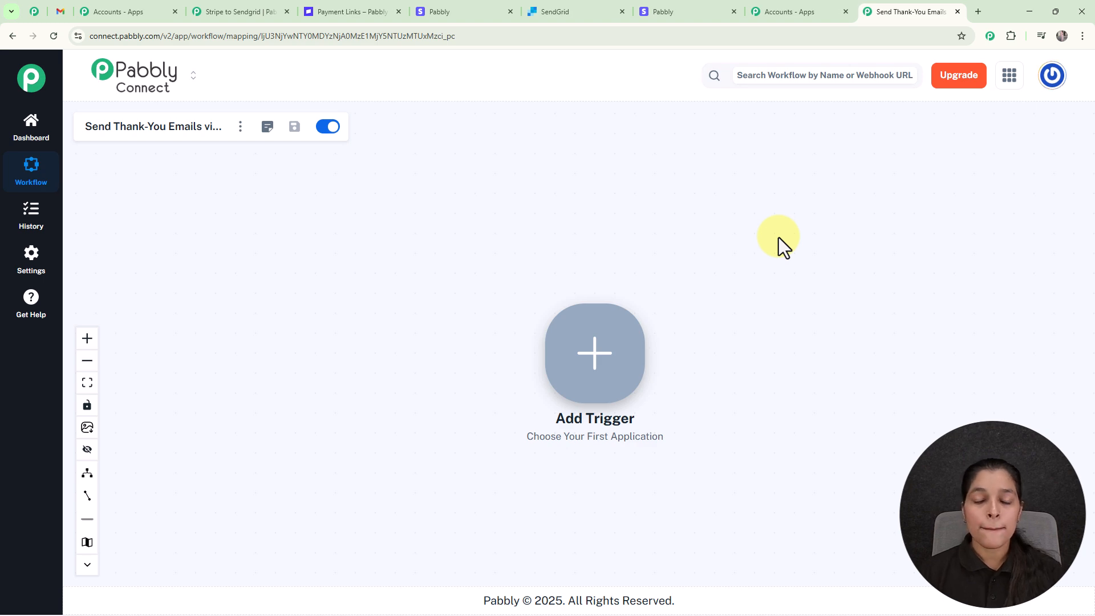
- Set the workflow trigger to Stripe with the New Charge app event
left_click(586, 362)
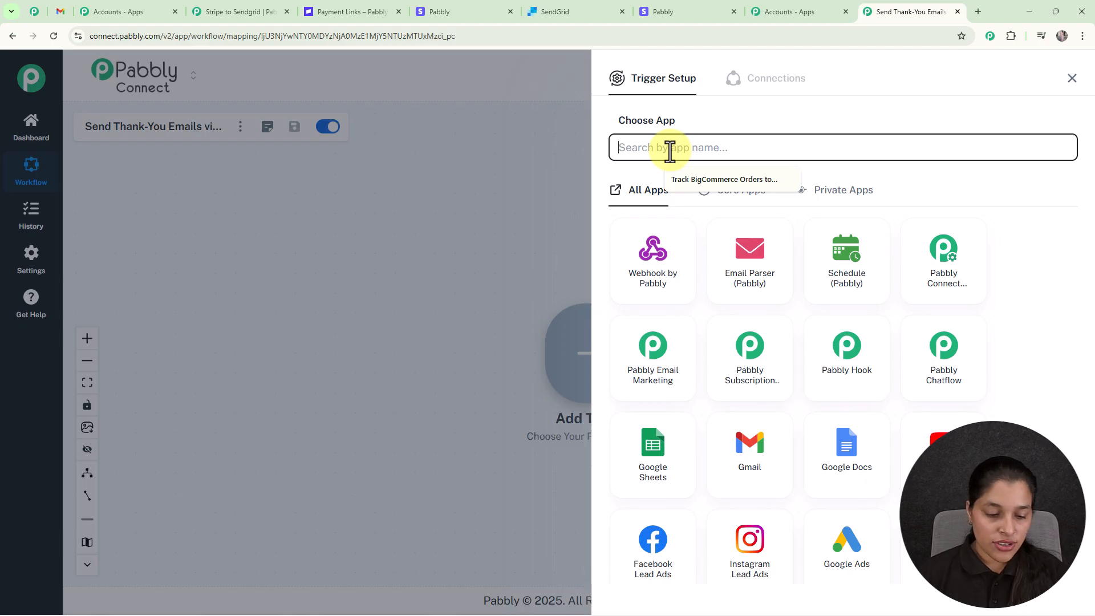
type("Strip")
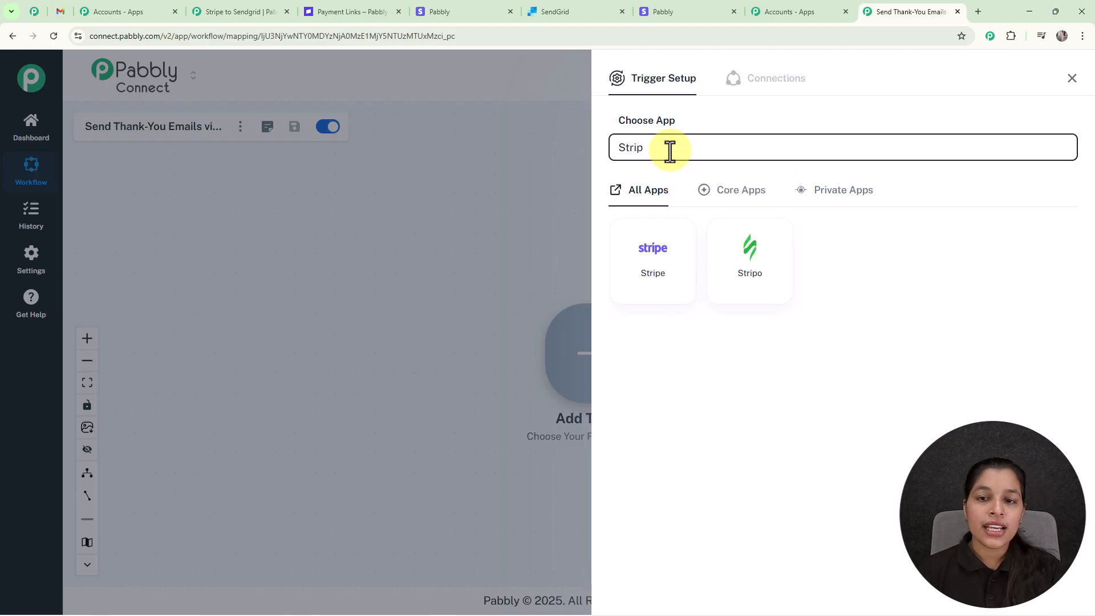
left_click(665, 280)
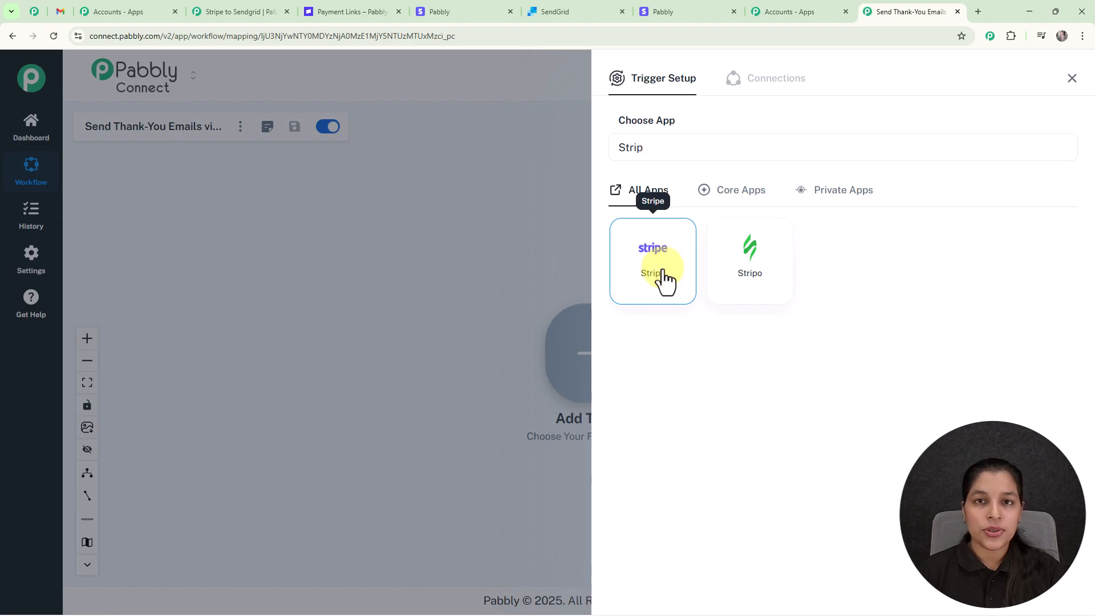
left_click(660, 216)
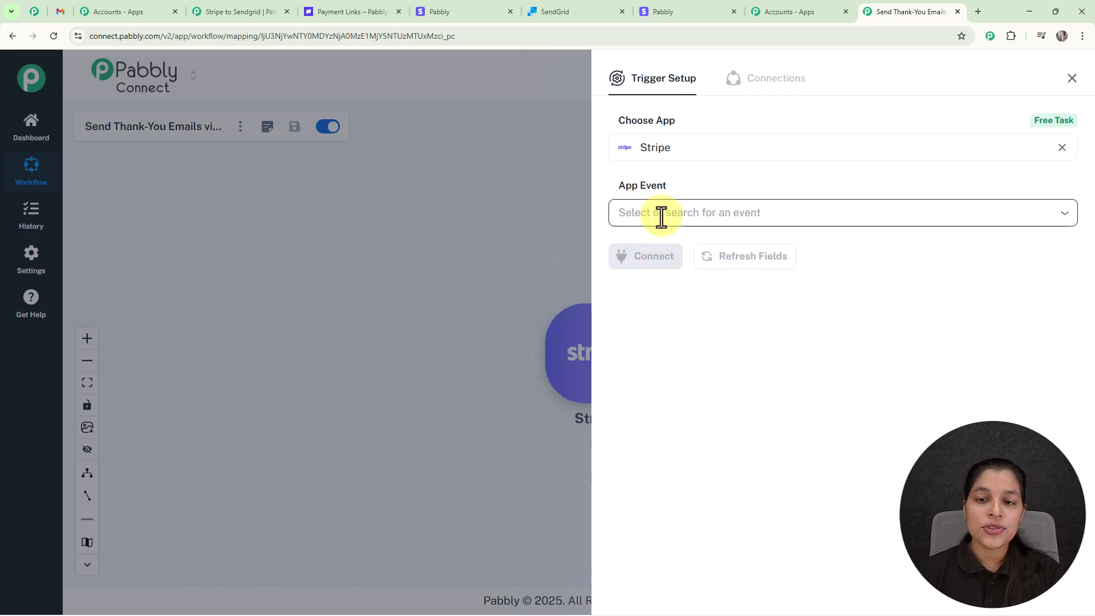
scroll(693, 410, "down", 2)
left_click(697, 379)
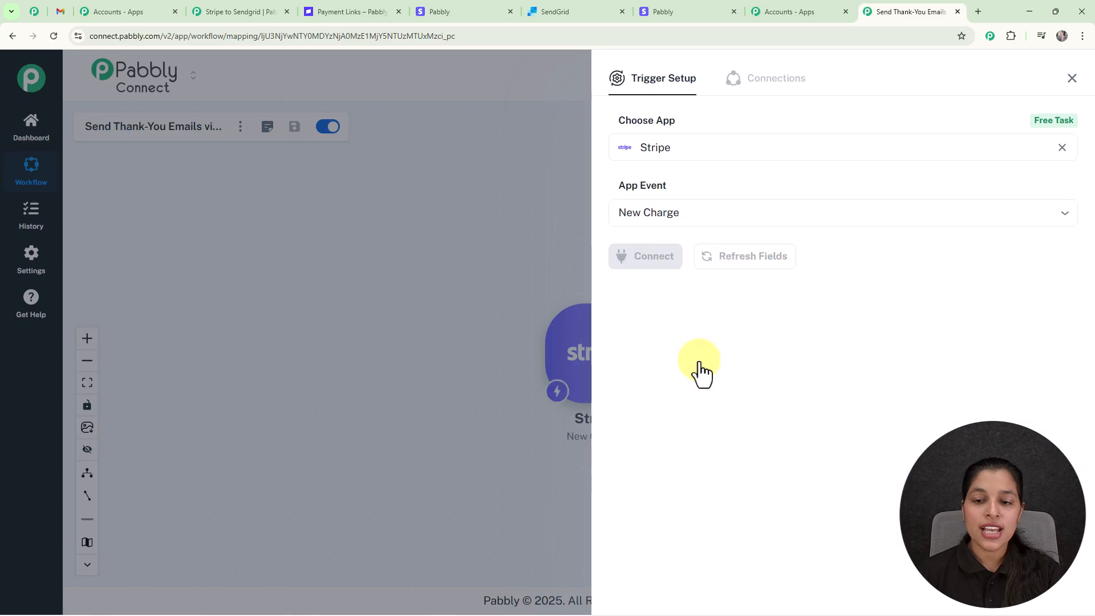
- Connect the Stripe trigger, copy its webhook URL, and go to the Stripe dashboard
left_click(646, 263)
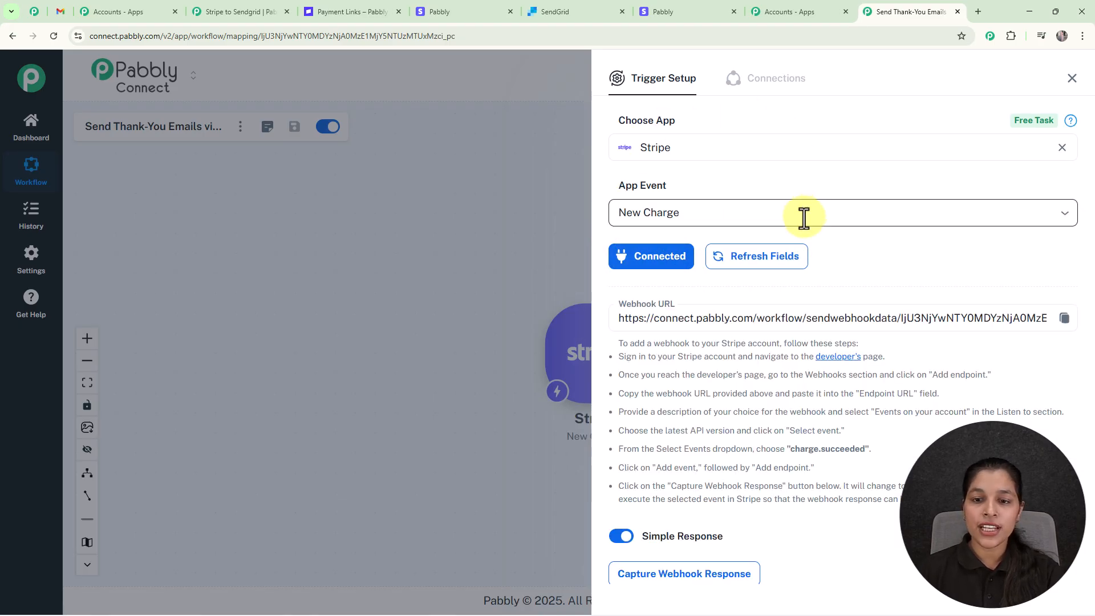
left_click_drag(616, 342, 907, 502)
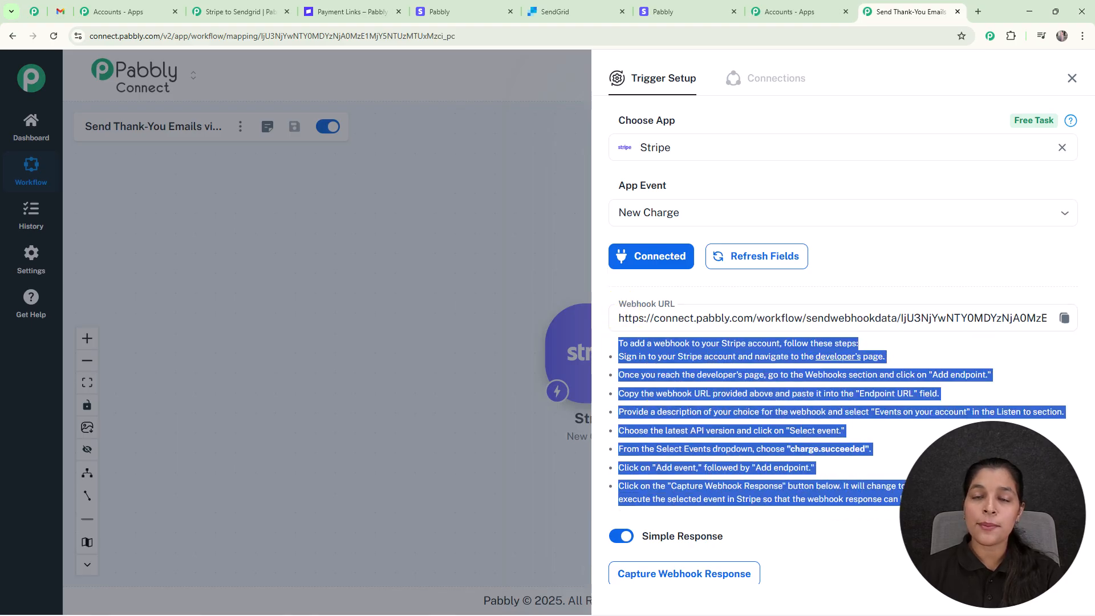
left_click(936, 513)
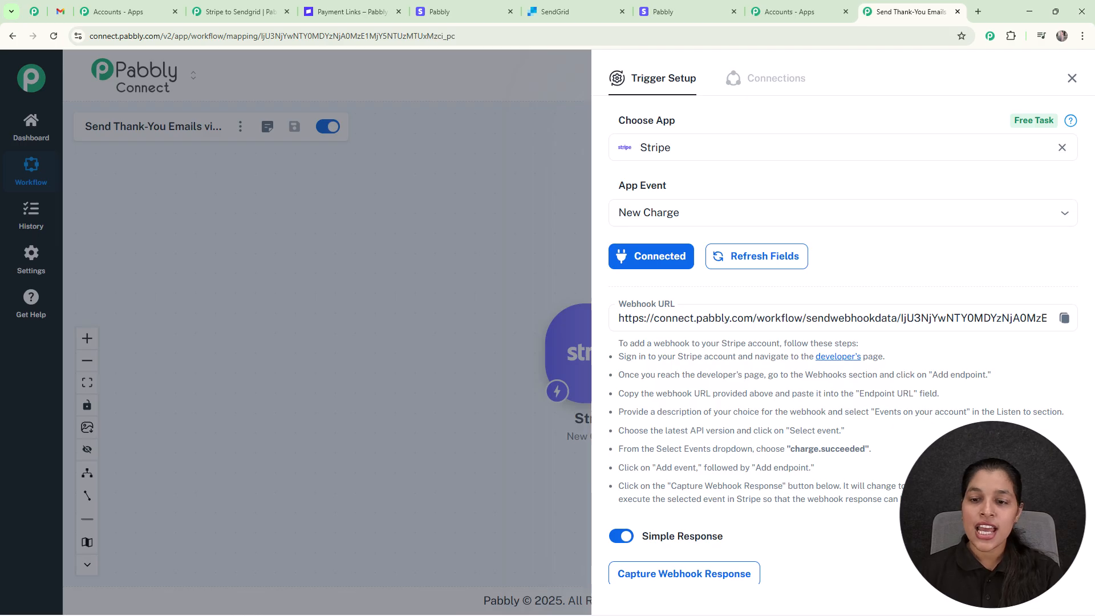
left_click(1065, 318)
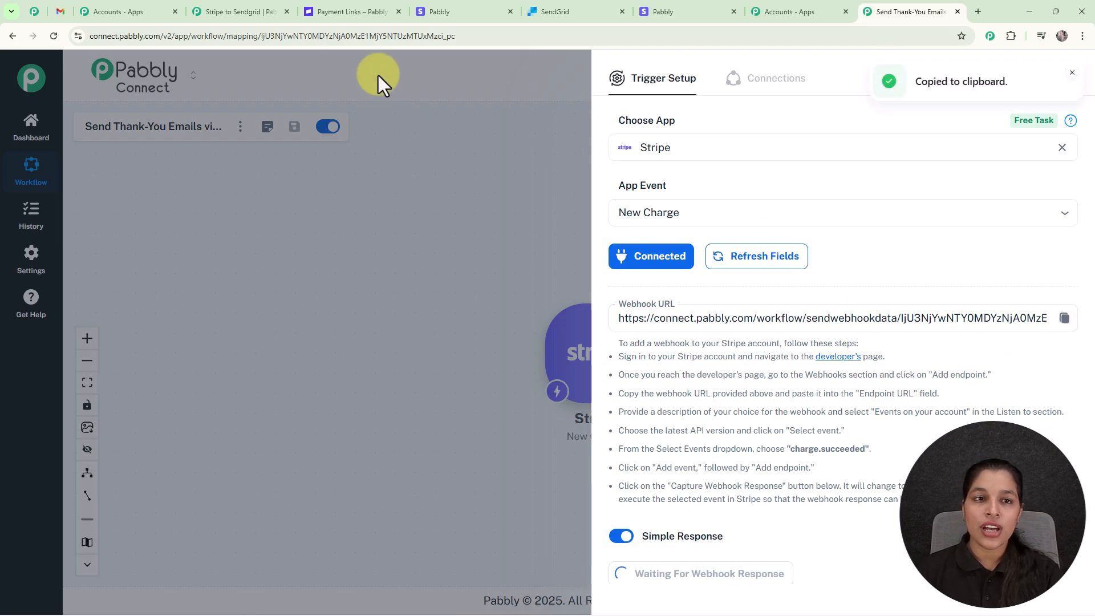
left_click(340, 10)
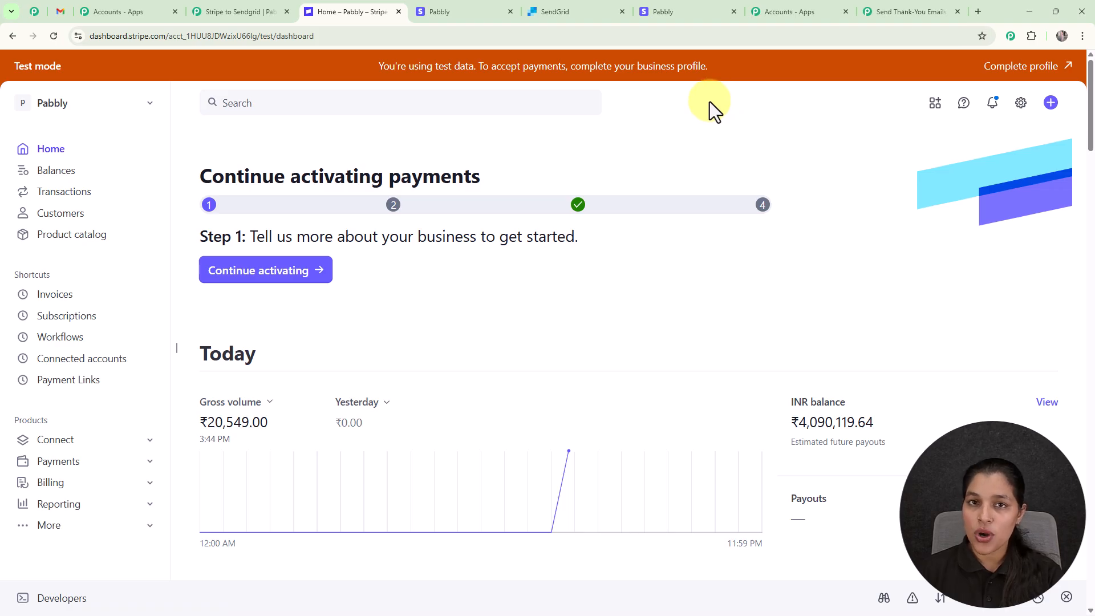
- Start a new event destination from Developers > Webhooks
left_click(67, 596)
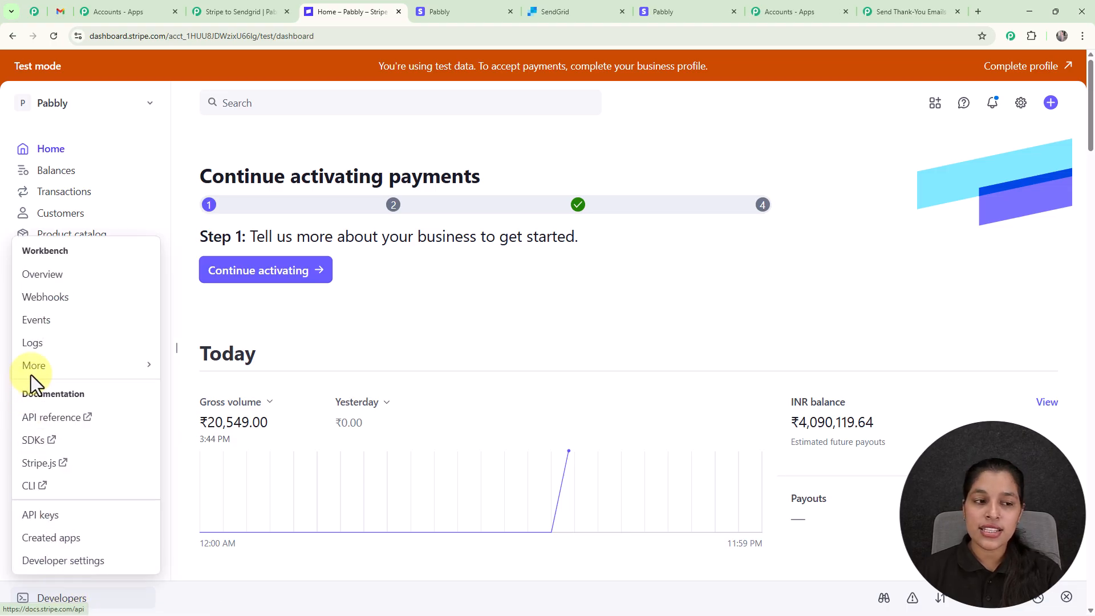
left_click(66, 297)
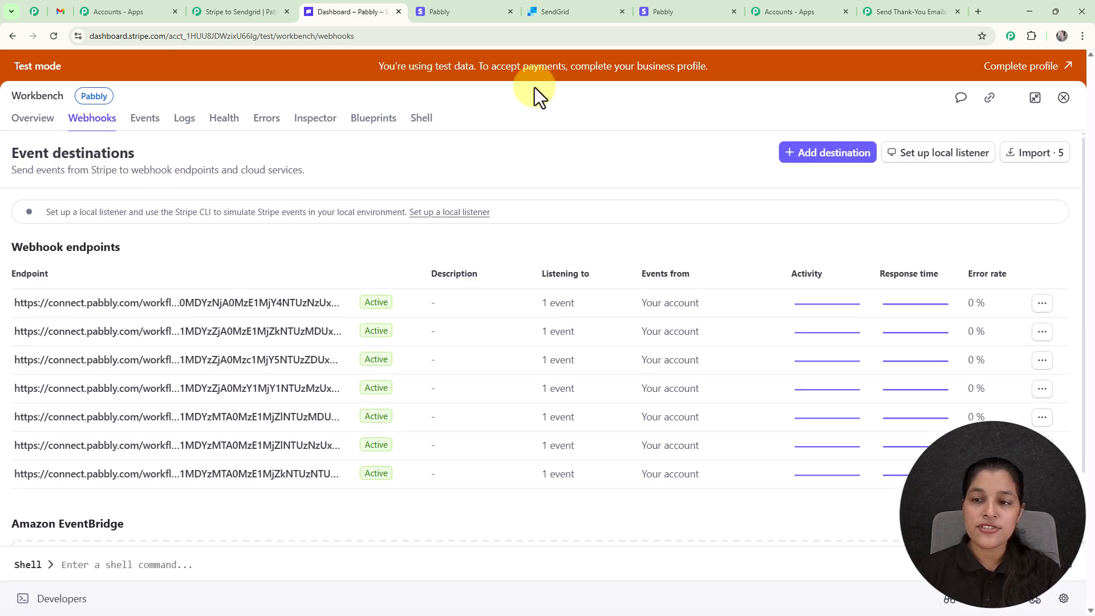
left_click(808, 152)
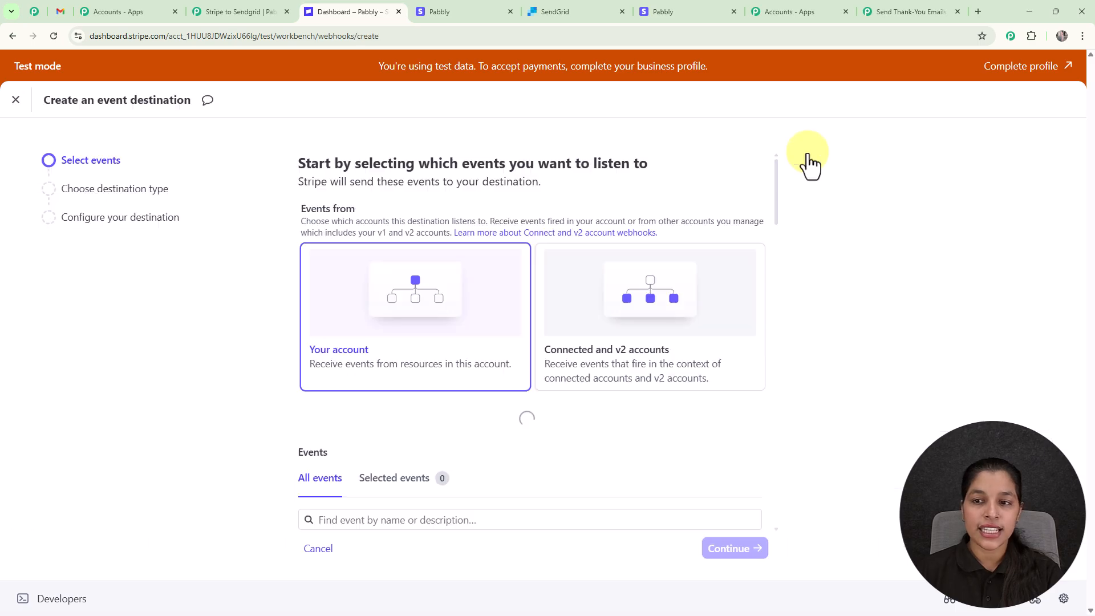
- Select the charge.succeeded event under Charge and continue to destination type
scroll(712, 232, "down", 5)
scroll(525, 264, "down", 4)
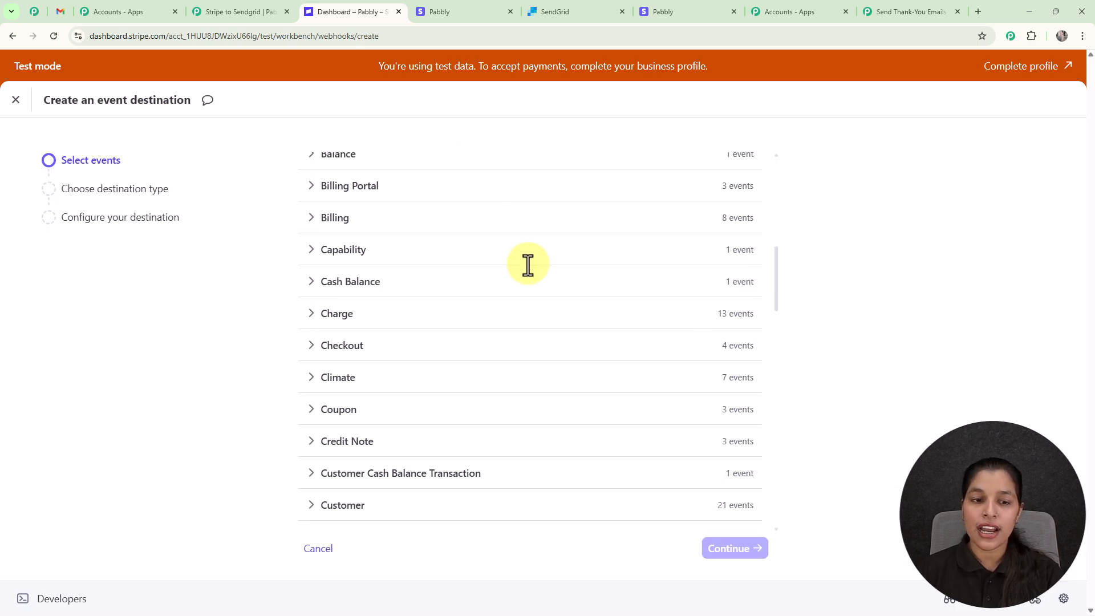
left_click(497, 334)
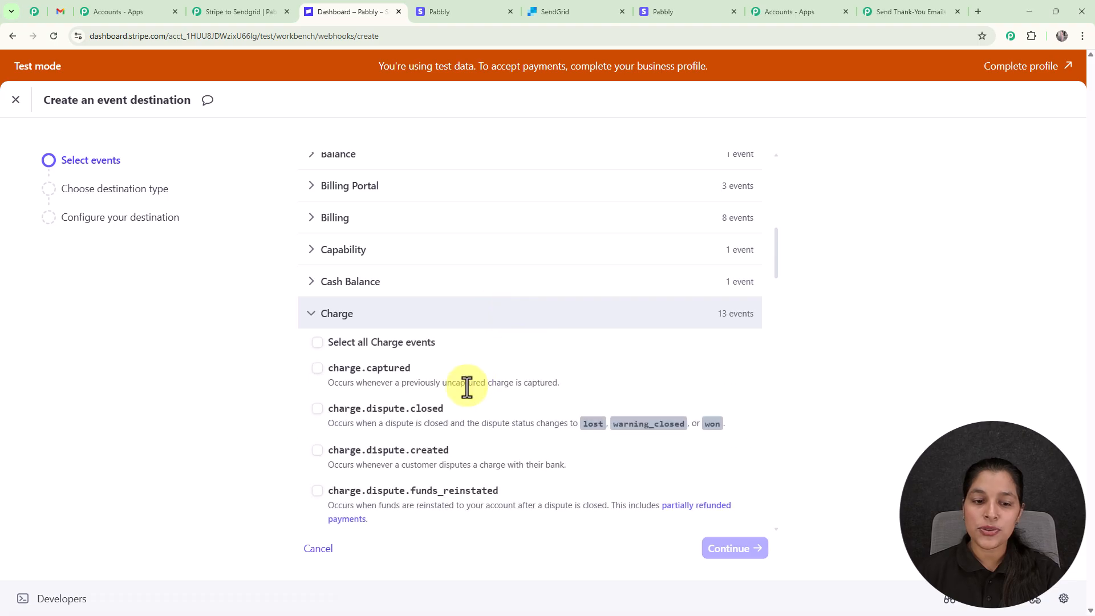
scroll(469, 388, "down", 5)
scroll(451, 408, "down", 2)
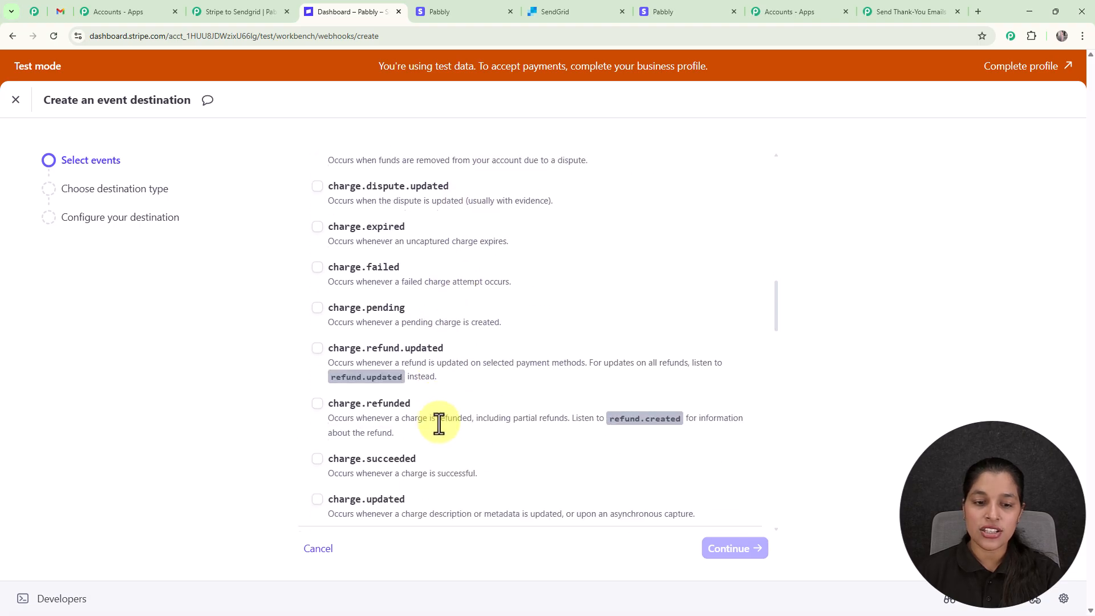
left_click(362, 457)
scroll(514, 365, "down", 1)
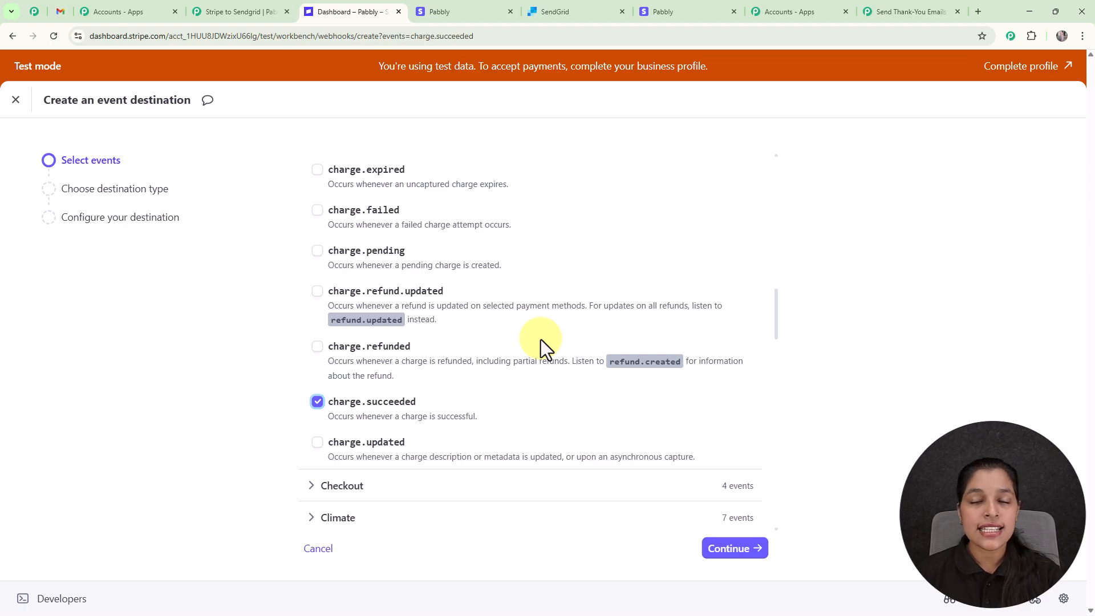
left_click(723, 551)
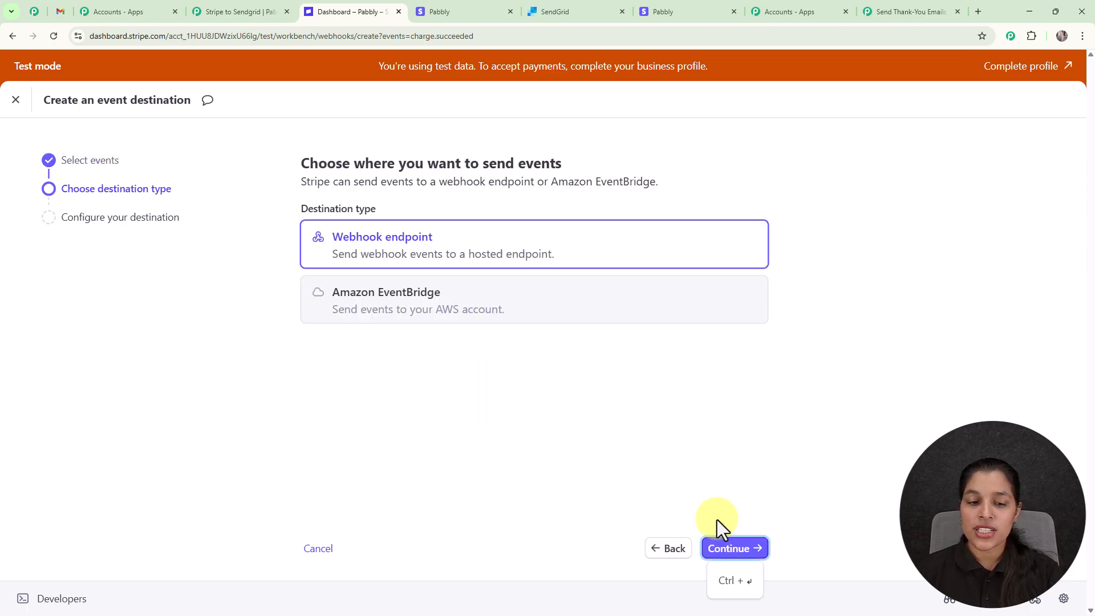
- Create a webhook endpoint destination using the pasted Pabbly webhook URL as Endpoint URL
left_click(752, 555)
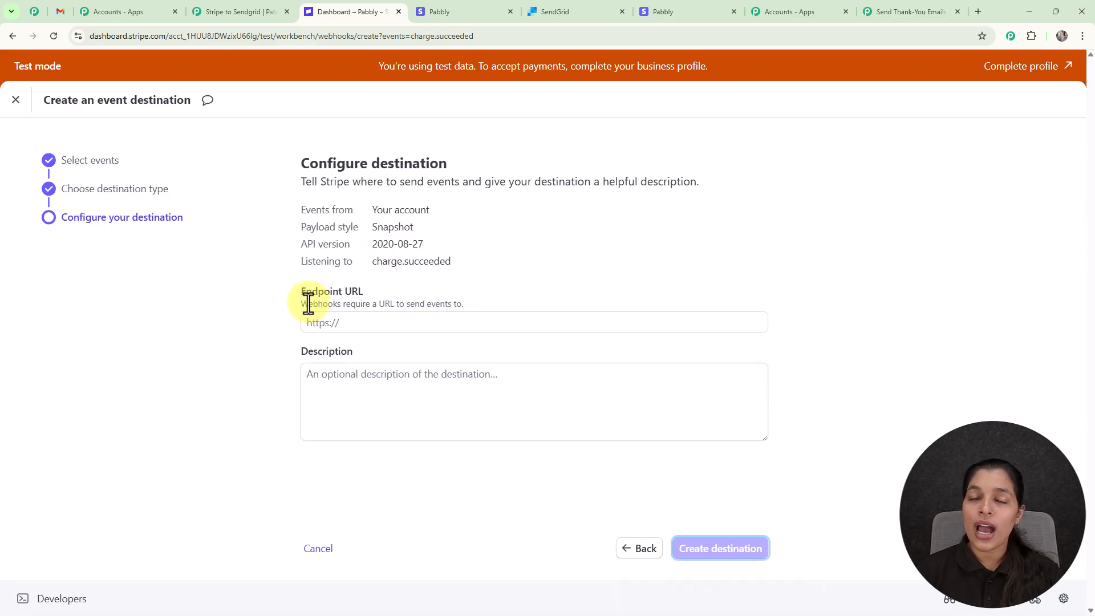
left_click_drag(293, 295, 362, 293)
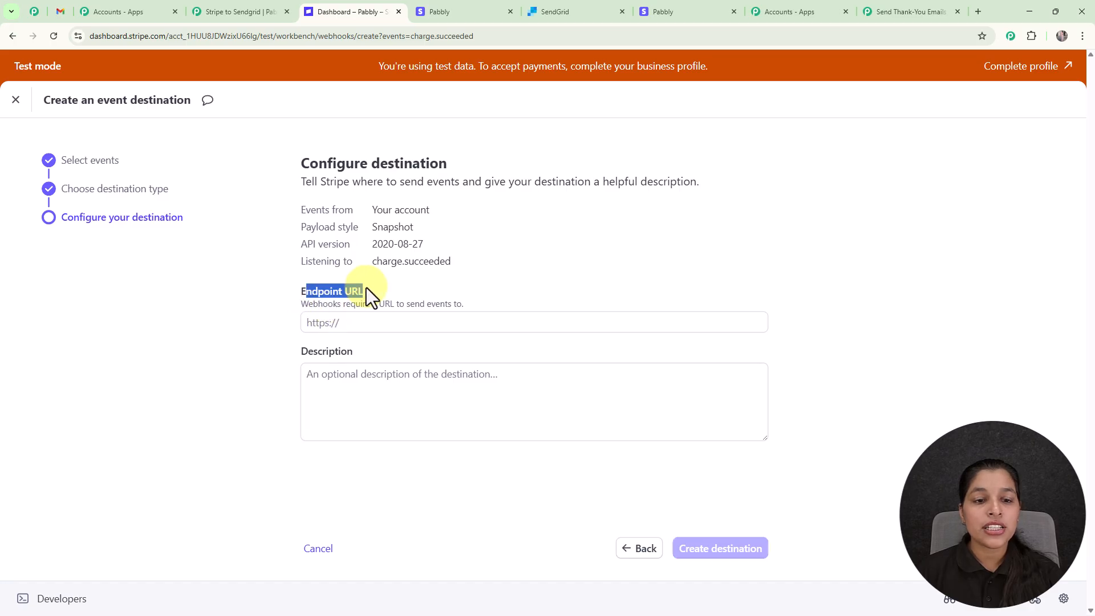
left_click(372, 322)
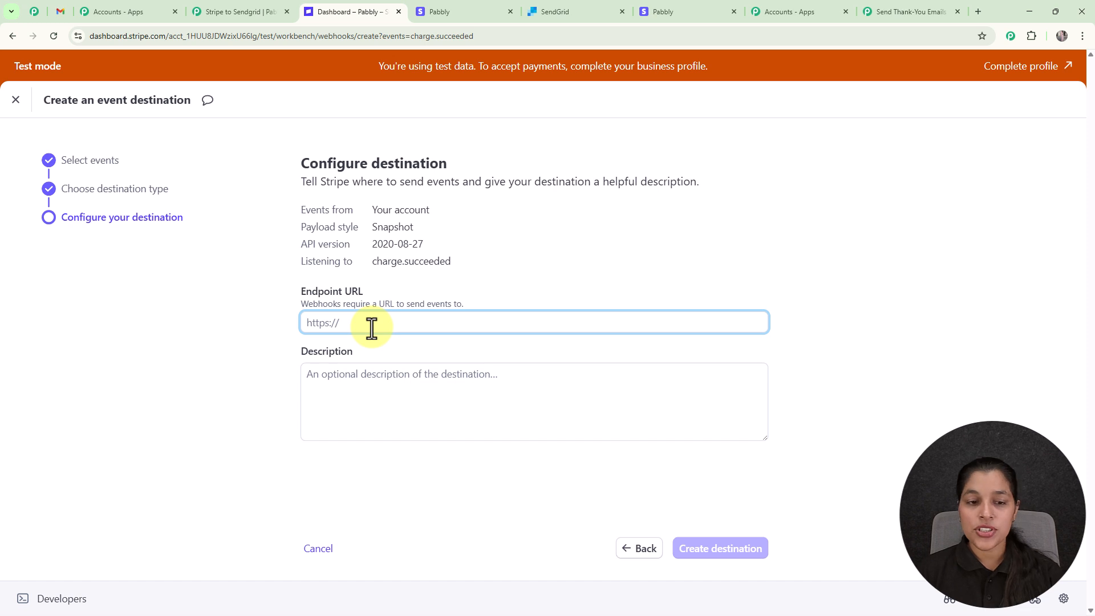
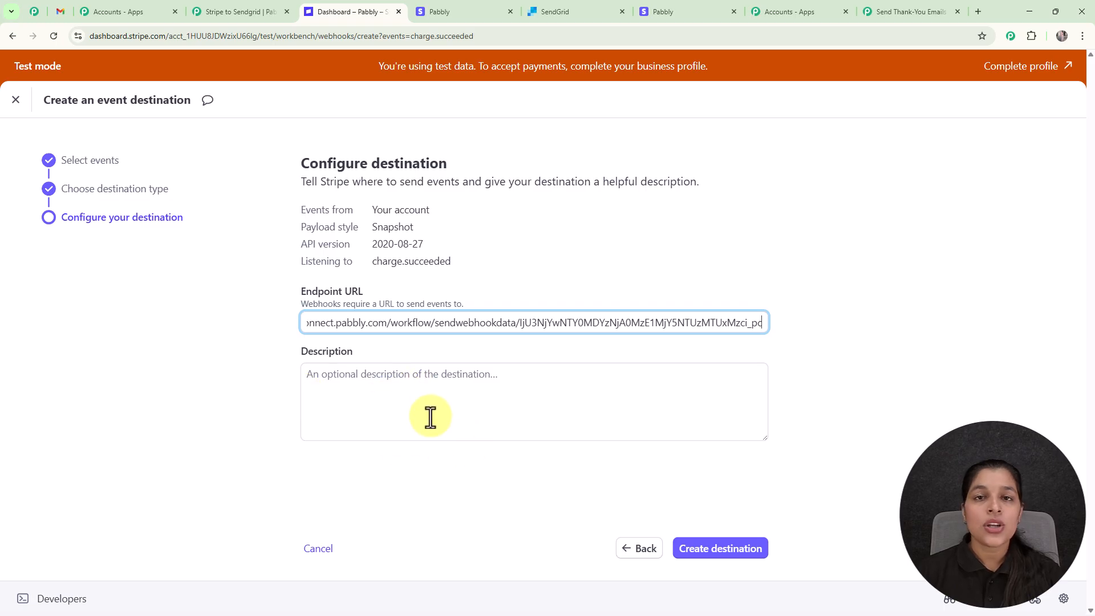
left_click(713, 552)
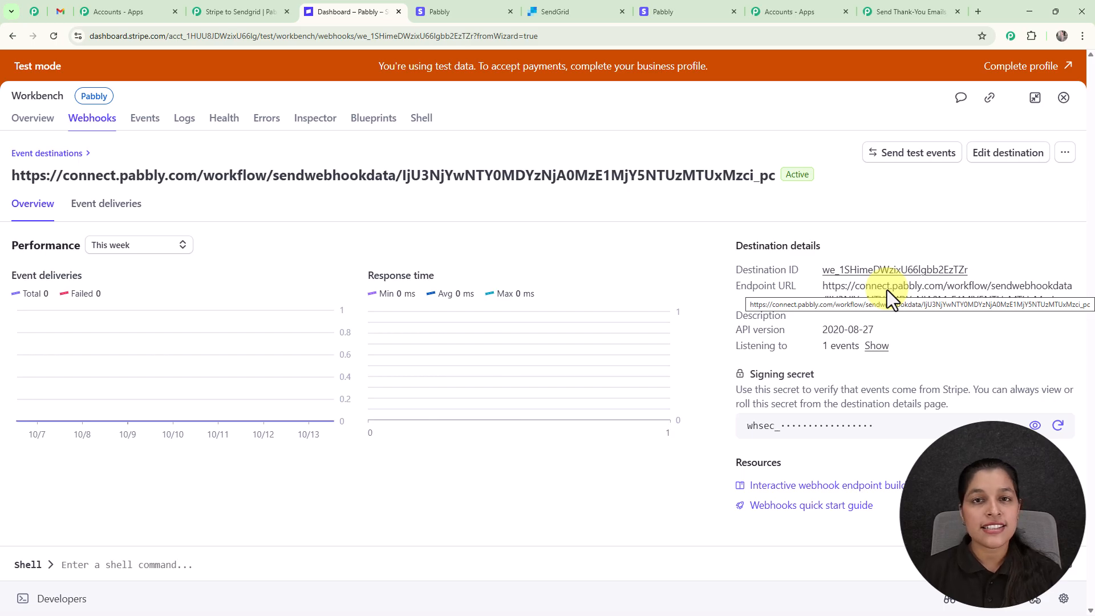
- In the Send Thank-You Emails workflow, check the Stripe New Charge trigger awaits a webhook response
left_click(906, 12)
scroll(752, 513, "down", 1)
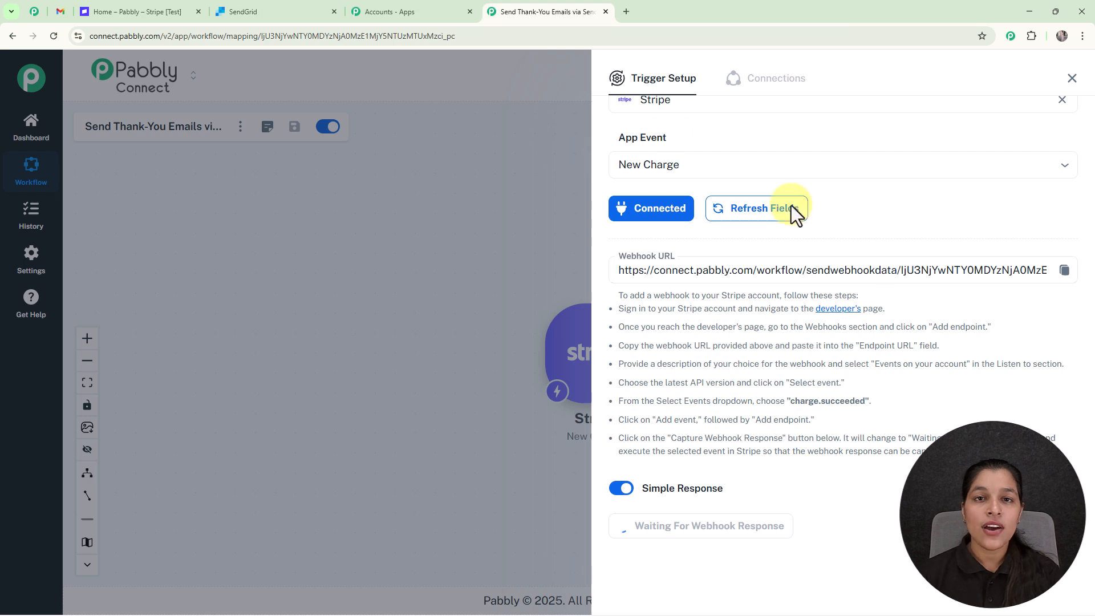
- Copy the NaturalGlow Refreshing Face Toner payment link URL and load its checkout page in a new tab
left_click(122, 11)
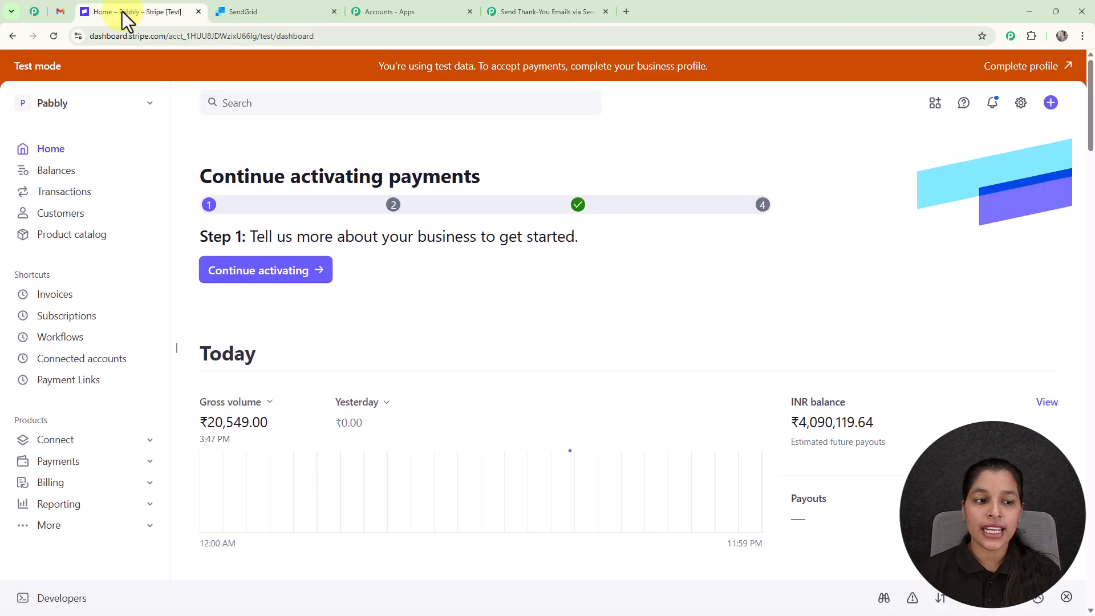
left_click(84, 381)
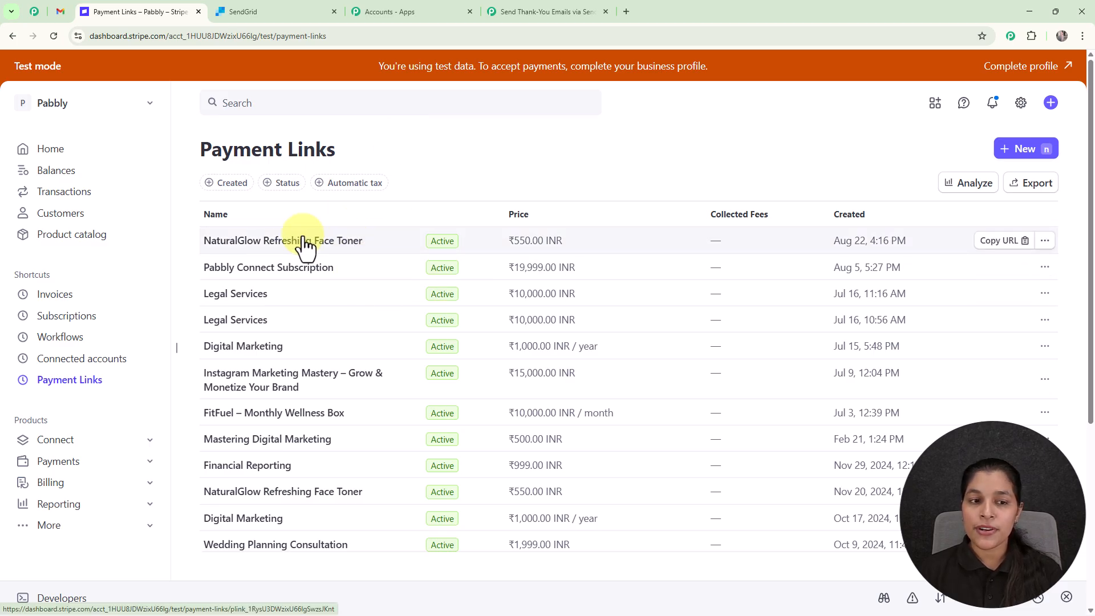
left_click(1009, 242)
left_click(626, 10)
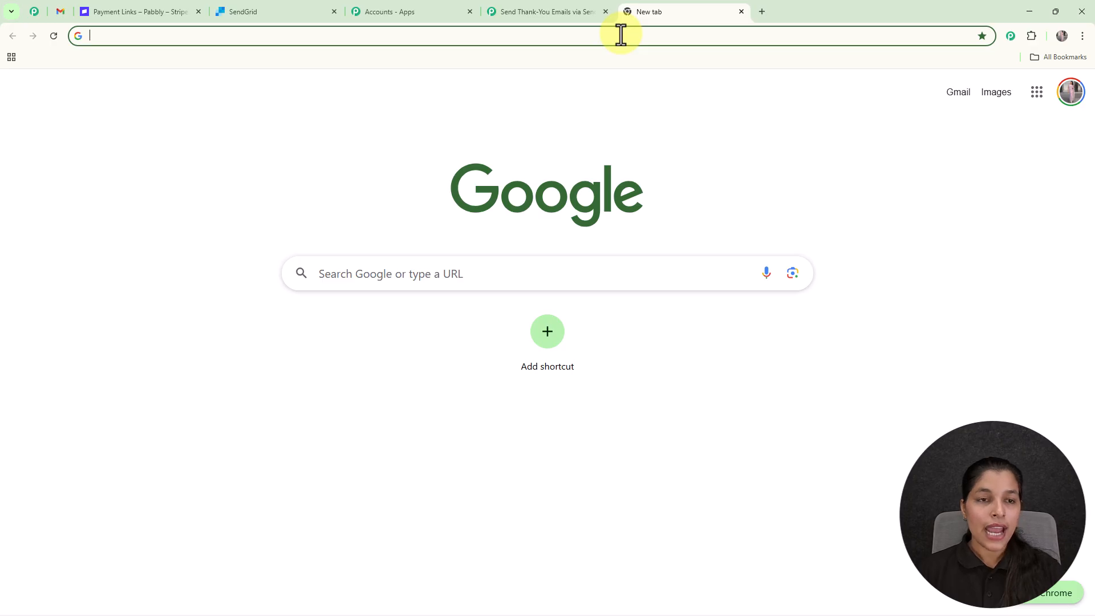
key("ctrl+v")
key("Return")
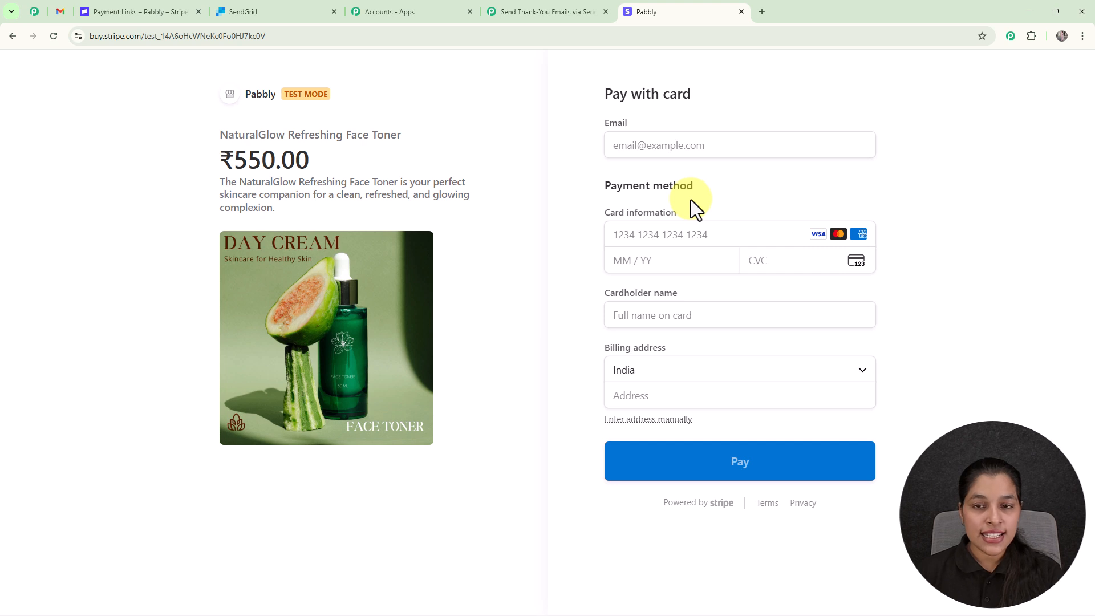
- Fill the checkout email from autofill and select the saved test Visa card
left_click(645, 145)
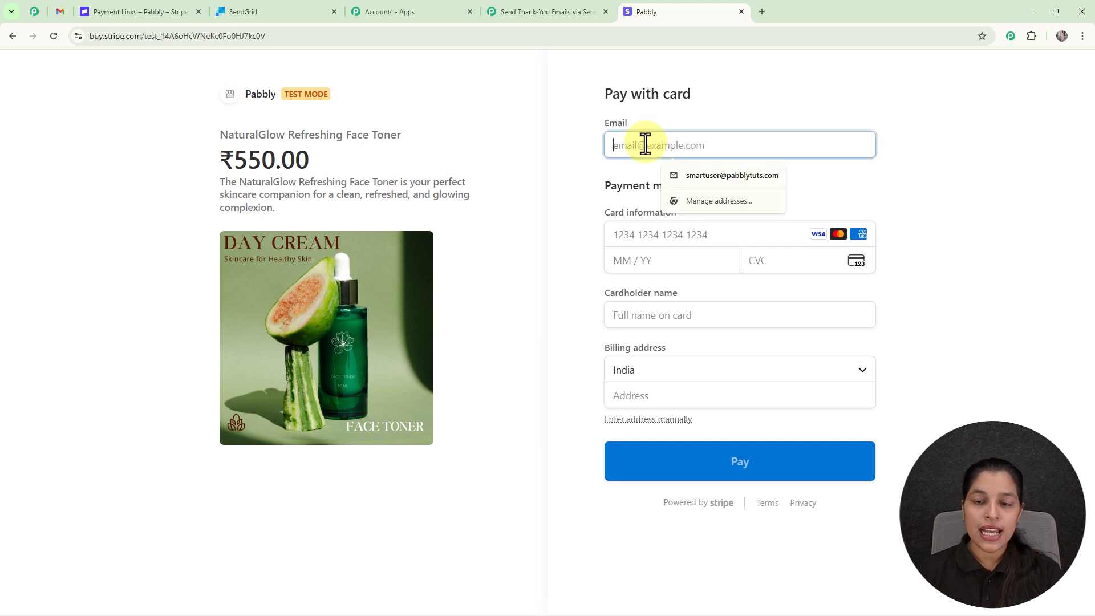
left_click(677, 177)
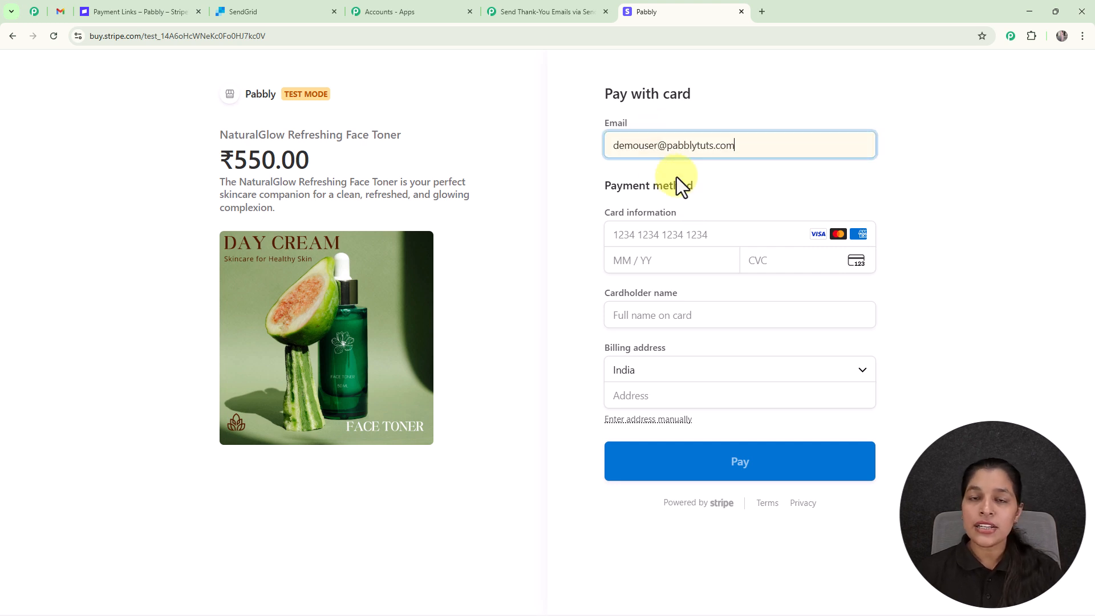
left_click(666, 236)
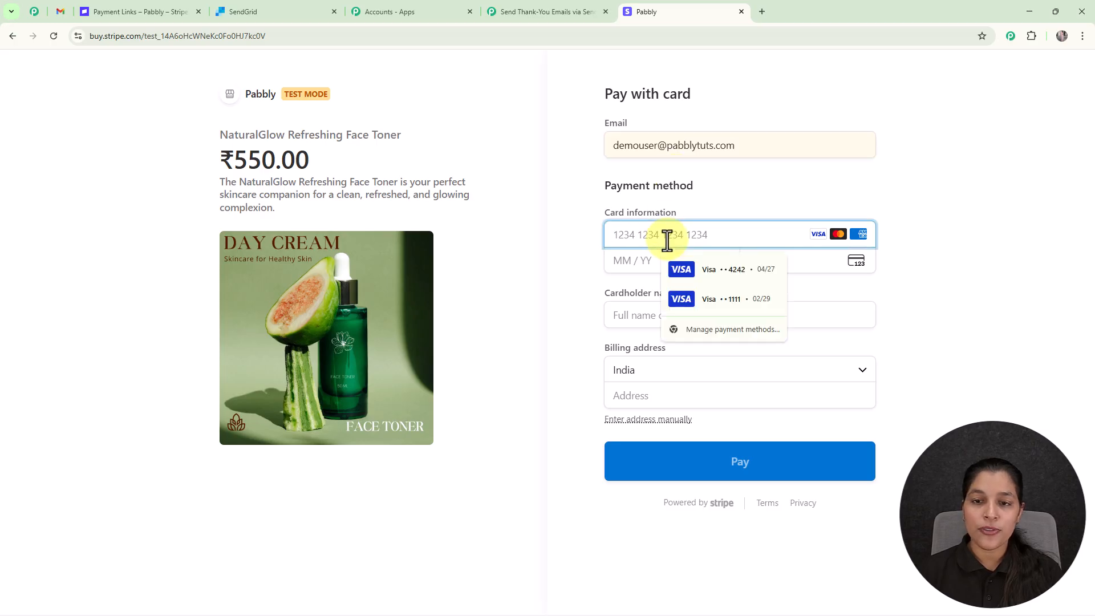
left_click(731, 270)
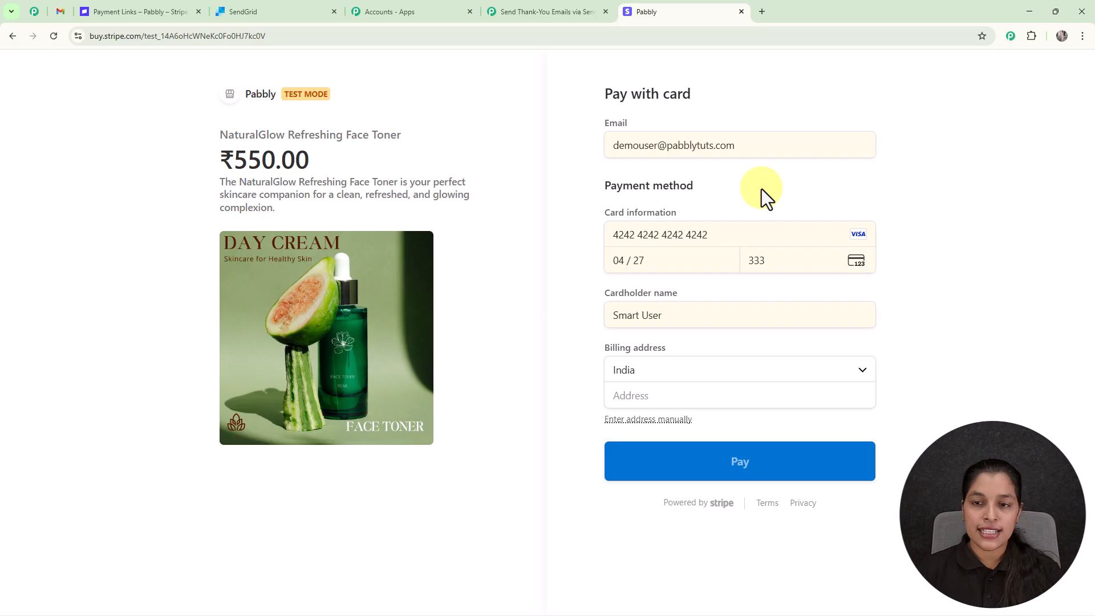
- Change the cardholder first name to 'Demo', complete the billing address, and pay ₹550.00
double_click(625, 315)
type("Demo")
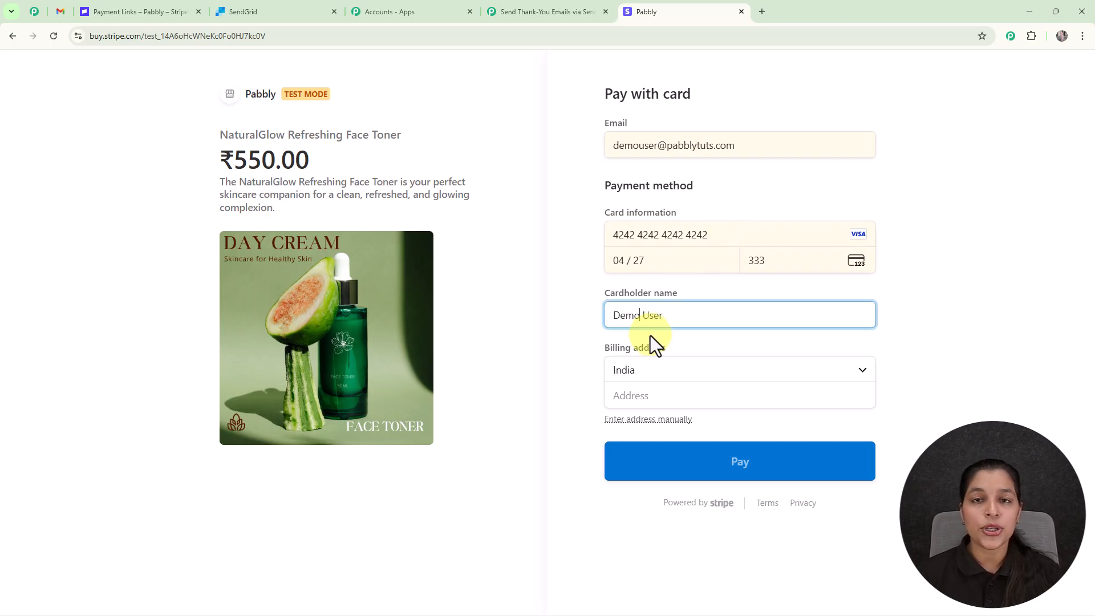
left_click(655, 422)
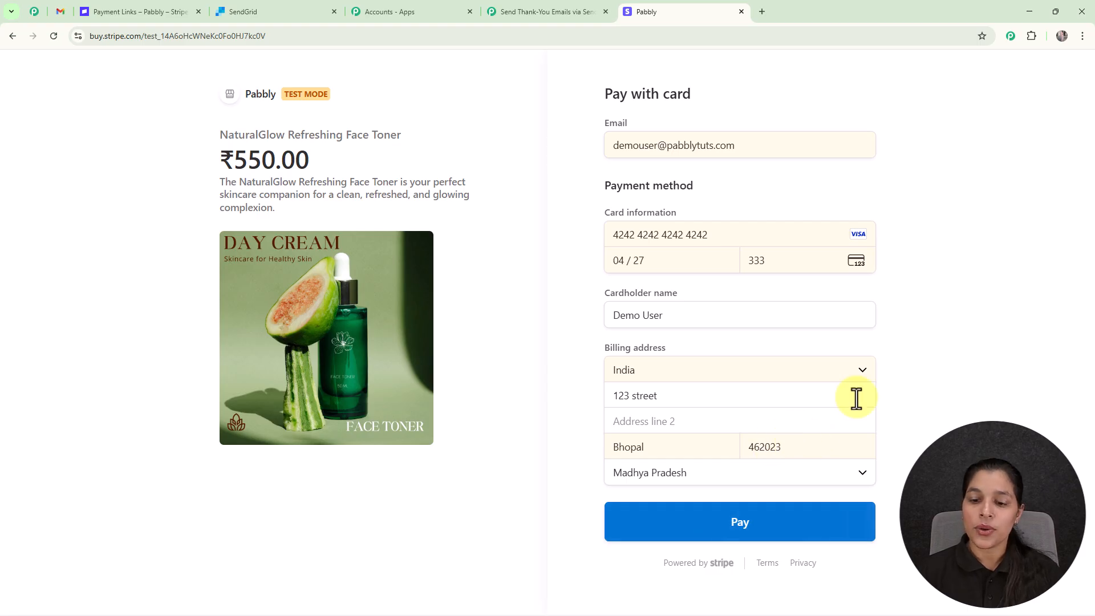
left_click(726, 522)
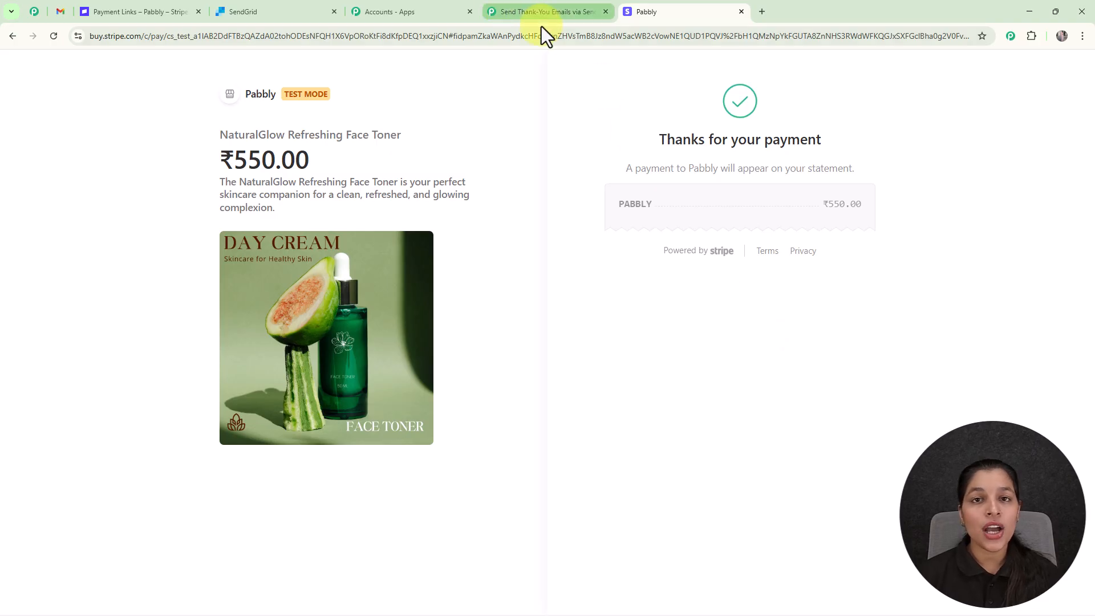
- Review the captured charge.succeeded response (status succeeded, amount_captured 55000) and close Trigger Setup
left_click(542, 12)
scroll(888, 371, "down", 4)
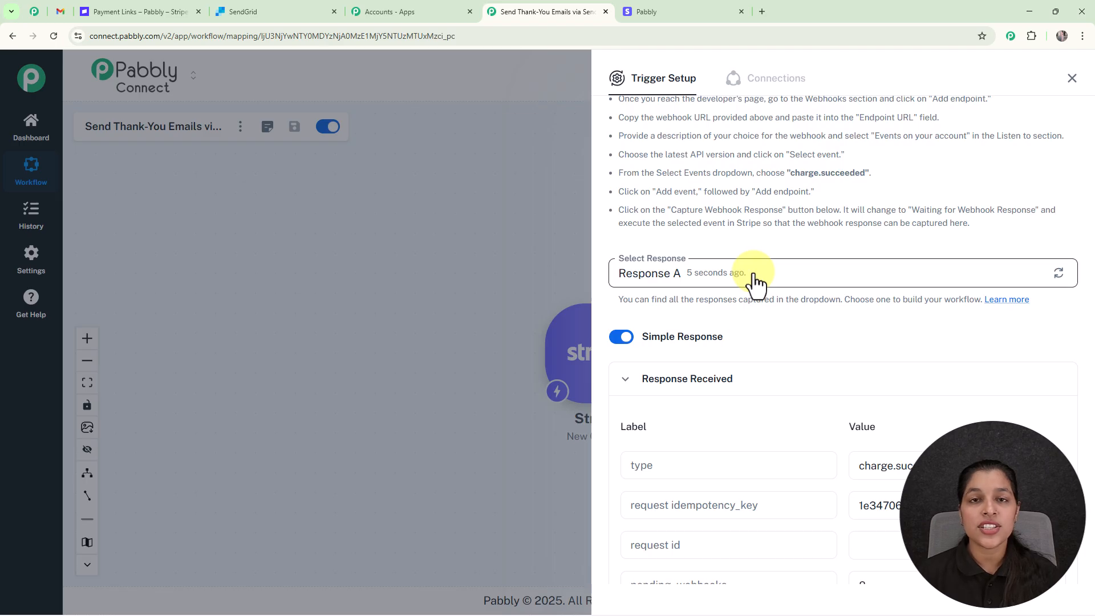
scroll(812, 374, "down", 1)
scroll(831, 415, "down", 15)
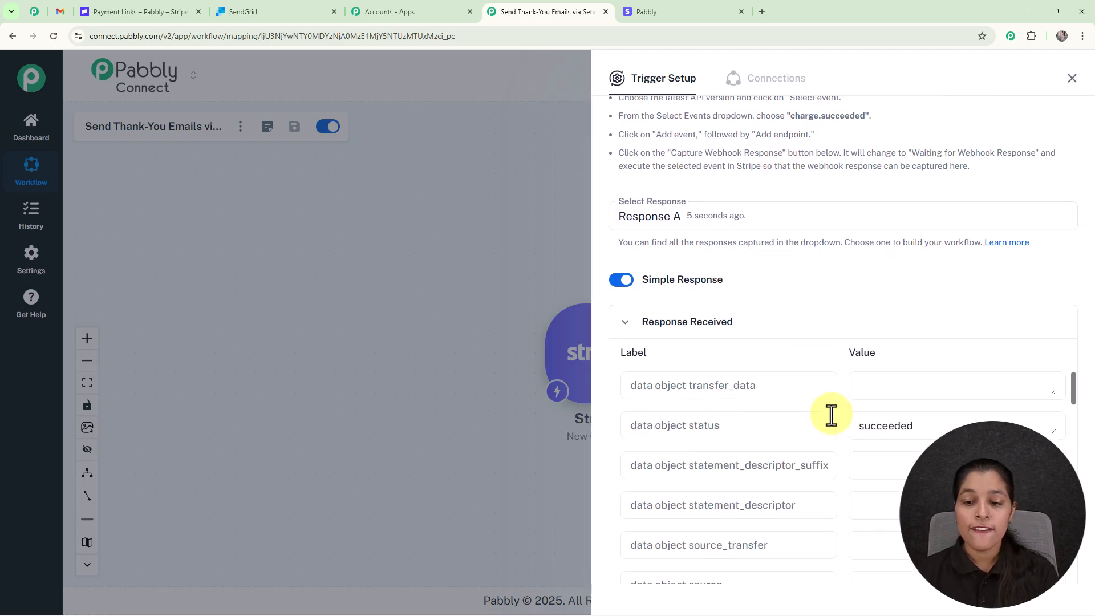
scroll(831, 415, "down", 15)
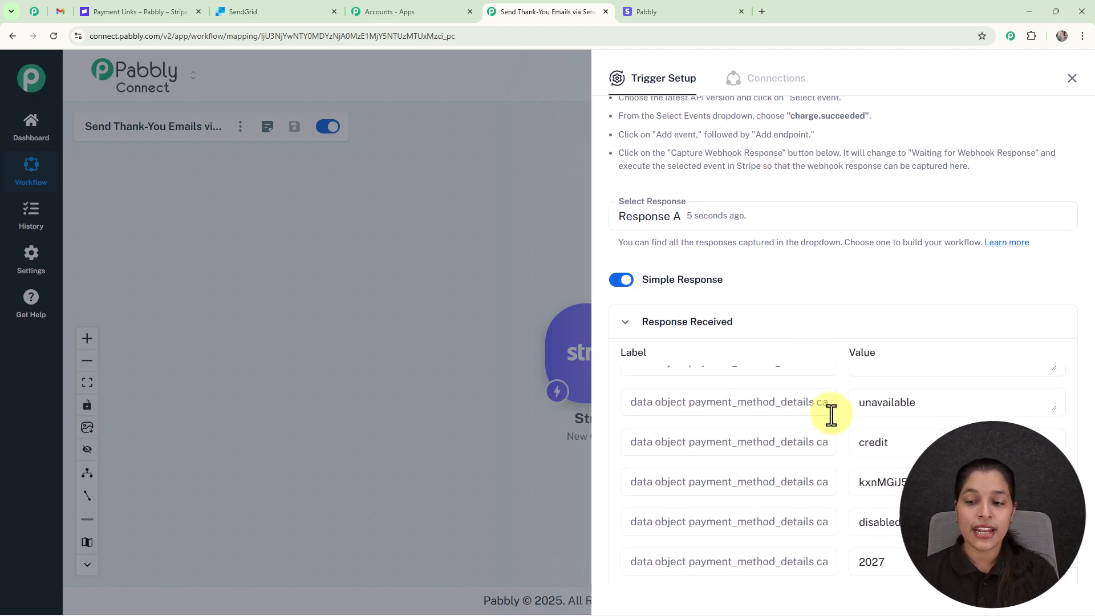
scroll(831, 416, "down", 15)
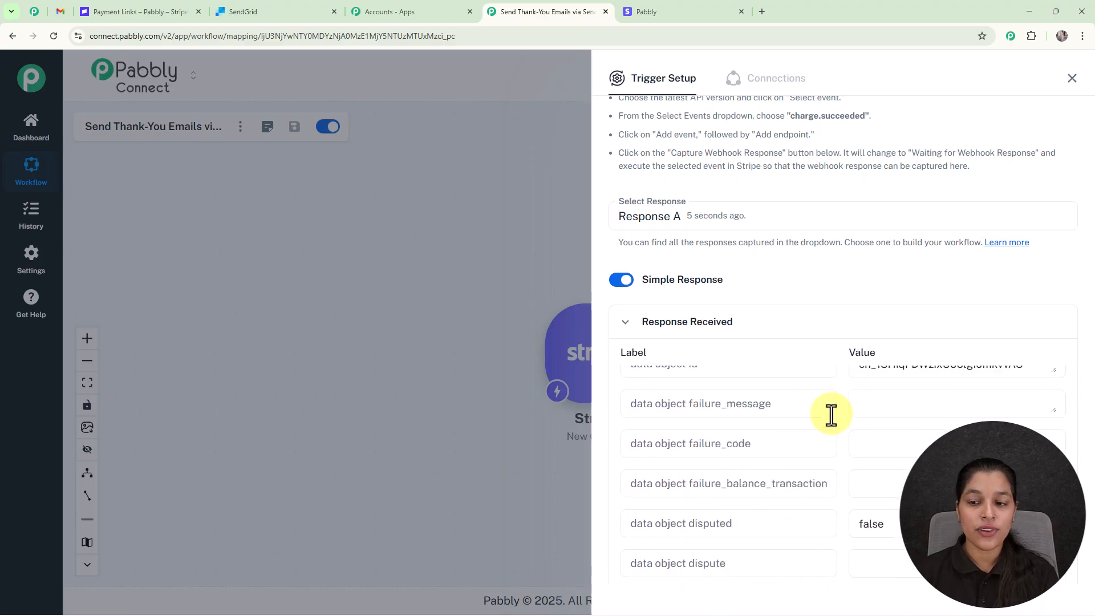
scroll(833, 417, "down", 10)
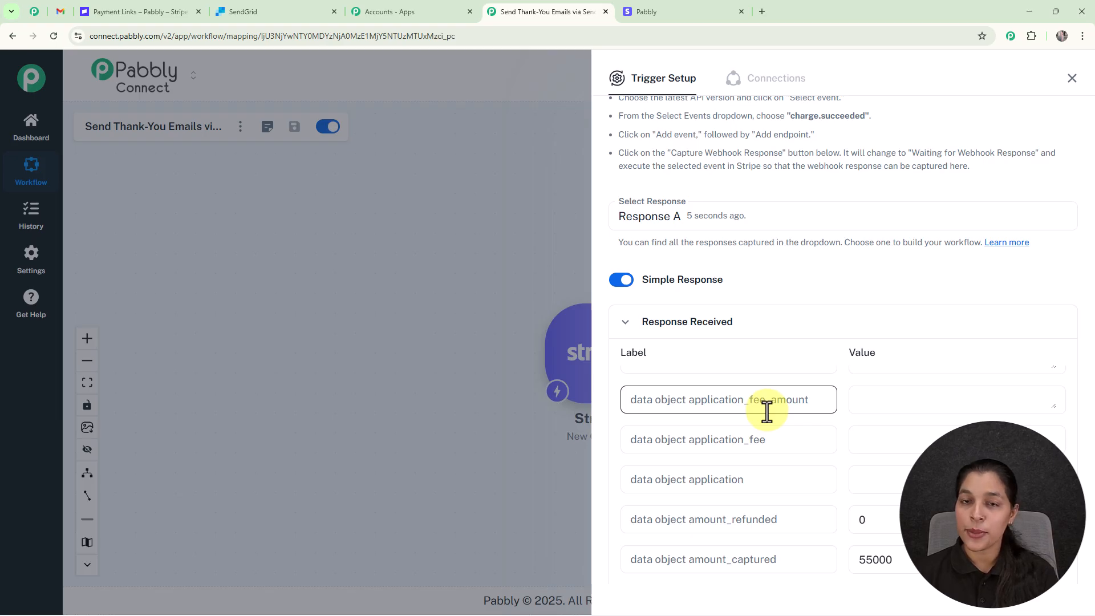
left_click(1074, 86)
- Add a SendGrid action step after the Stripe trigger, found by searching 'Sendg'
left_click_drag(802, 320, 685, 297)
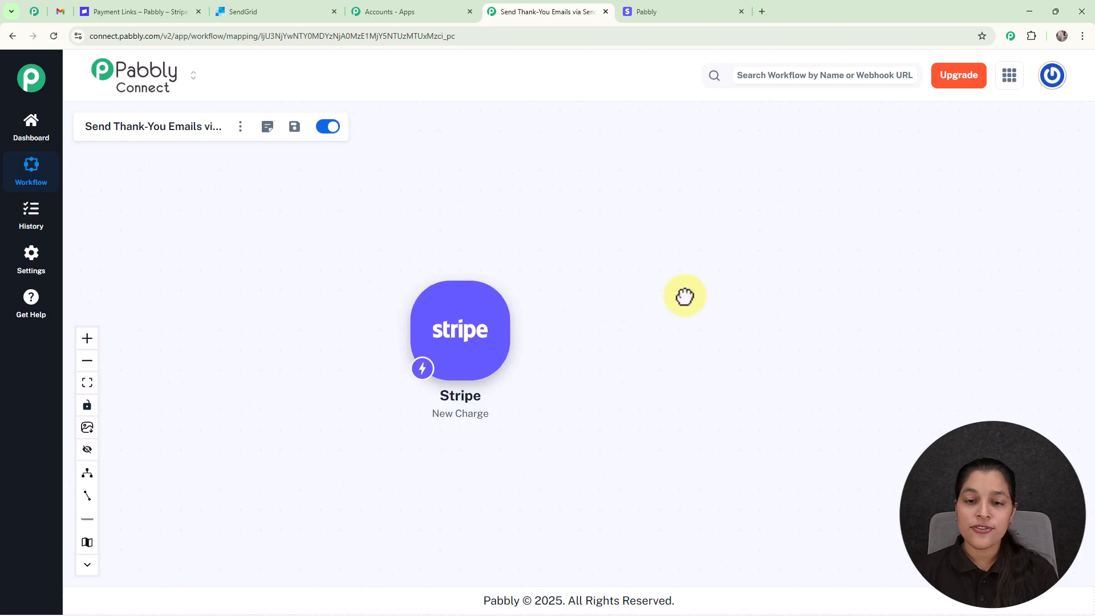
left_click(518, 330)
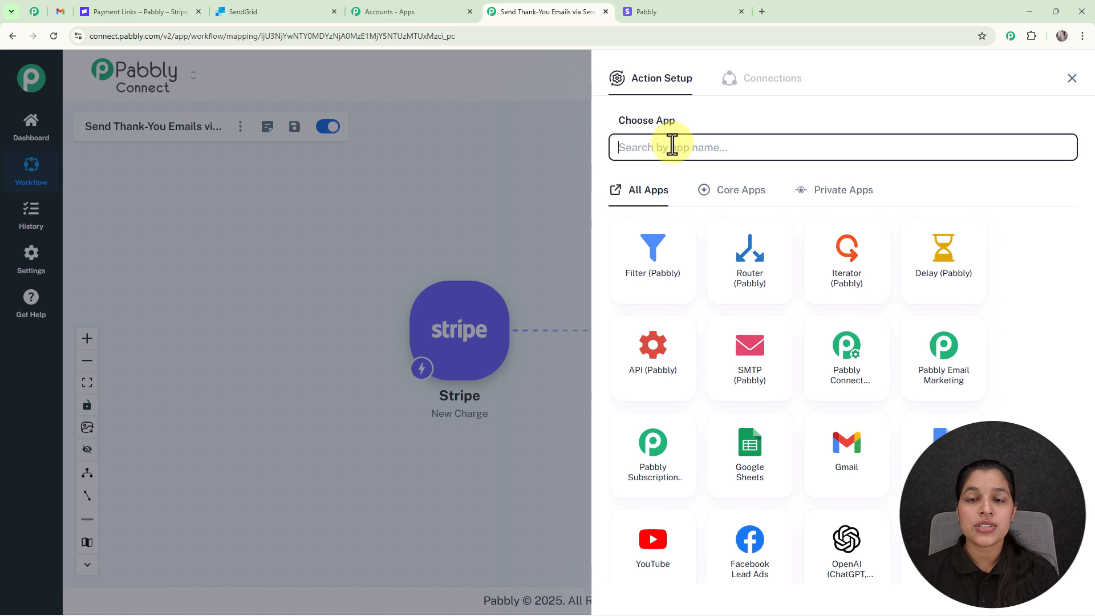
type("Sendg")
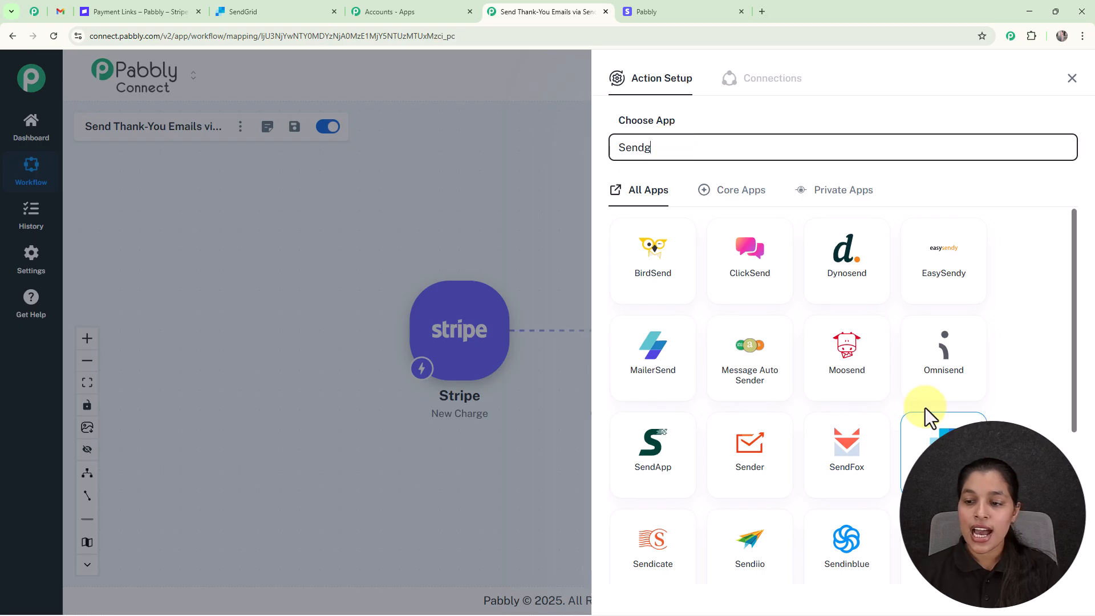
left_click(940, 425)
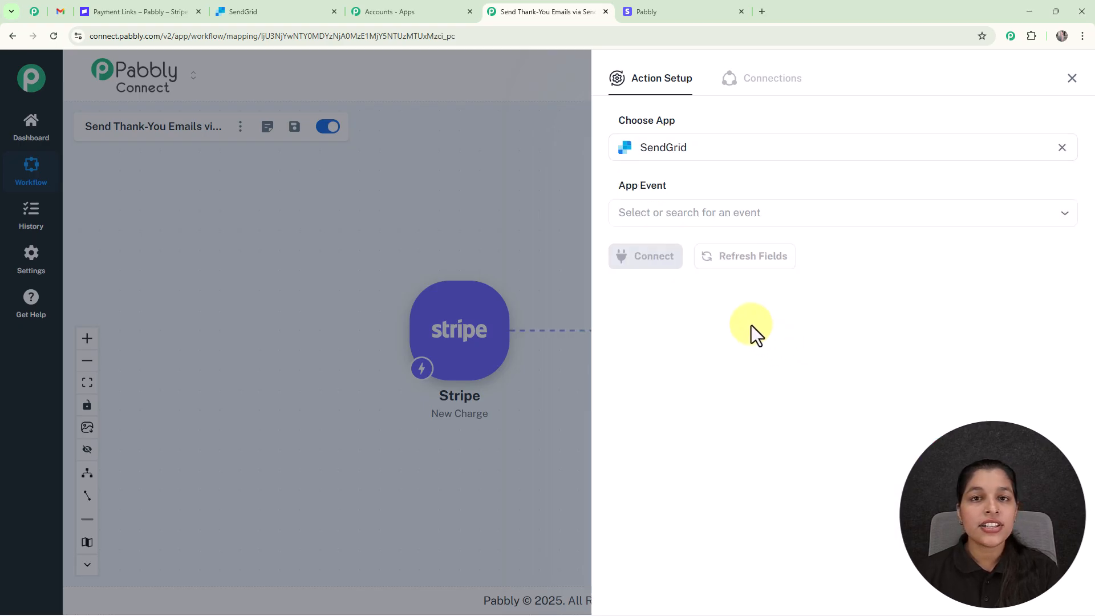
- Set the SendGrid app event to Send an Email and open its connection settings
left_click(662, 214)
scroll(679, 362, "down", 6)
left_click(677, 324)
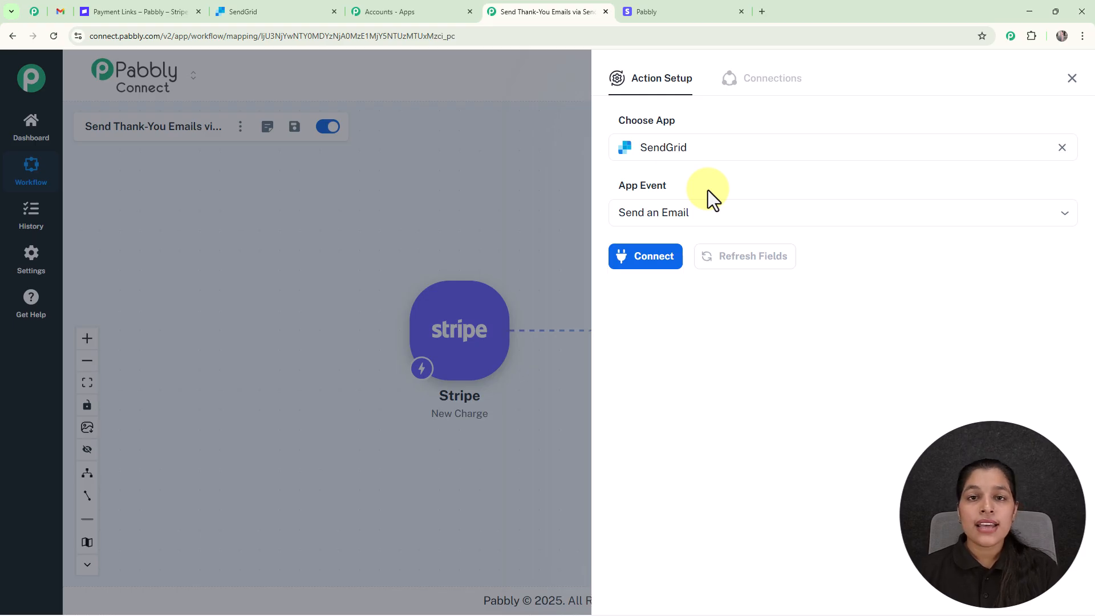
left_click(630, 260)
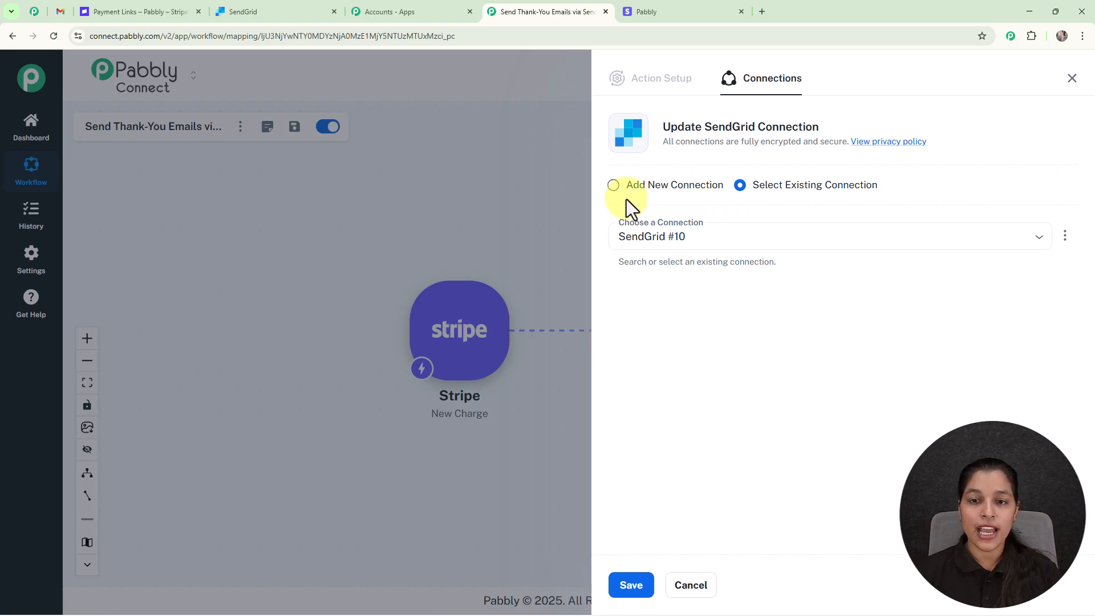
- Start a new SendGrid #11 connection, read the token instructions, and go to the SendGrid dashboard
left_click(613, 186)
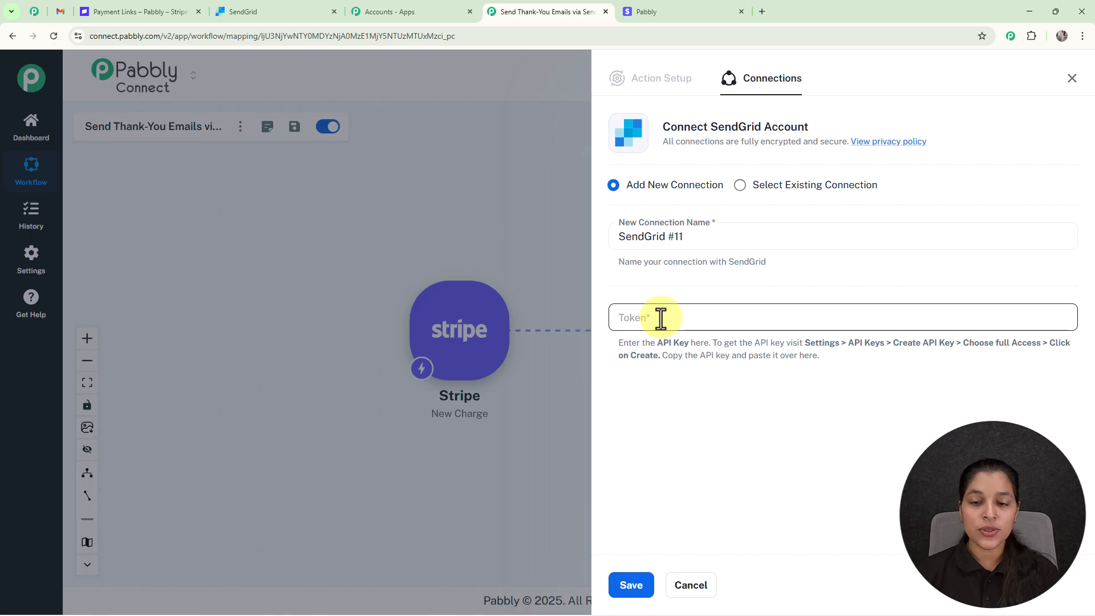
left_click_drag(620, 341, 843, 372)
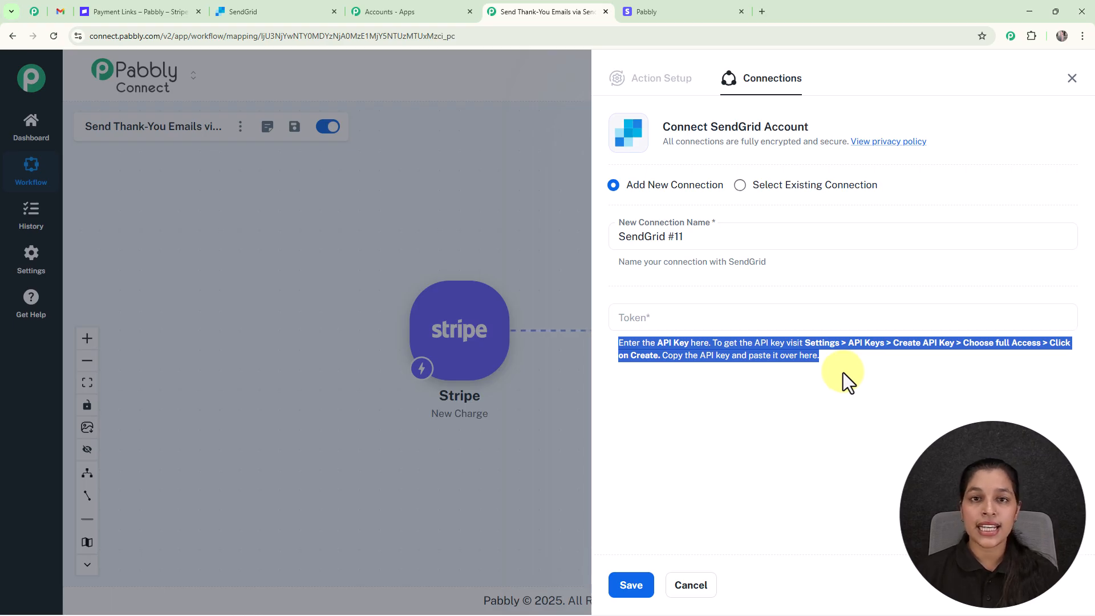
left_click(843, 372)
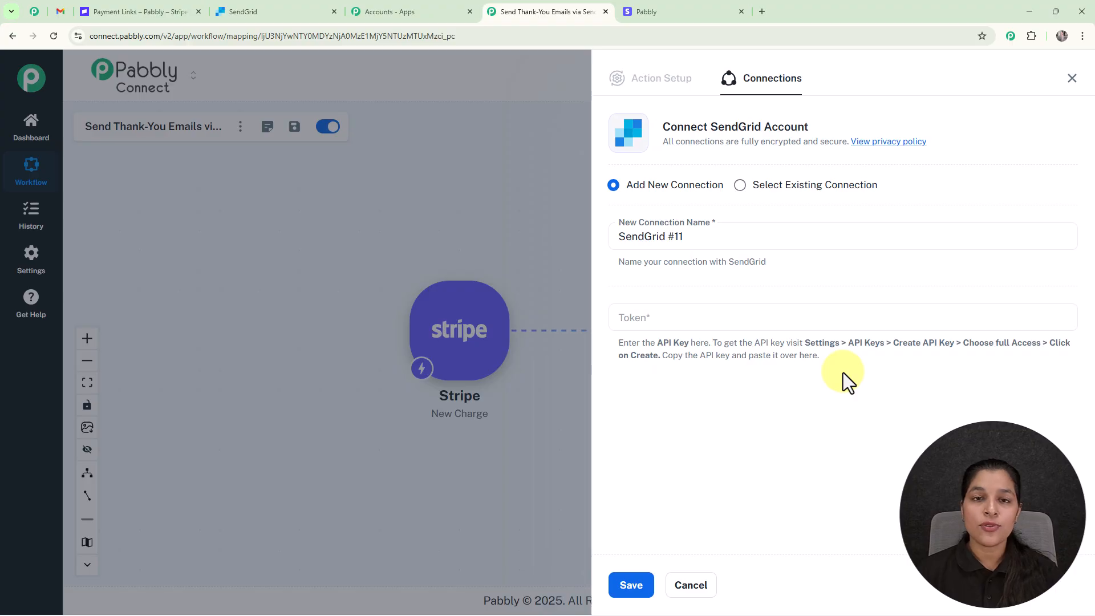
left_click(279, 11)
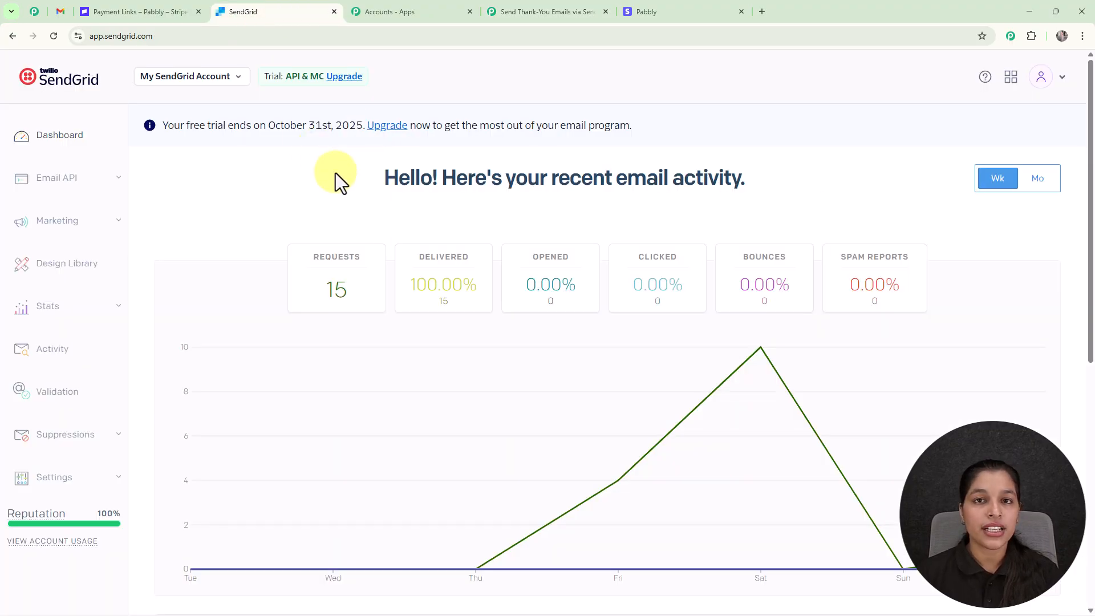
- Under Settings > API Keys, create a full-access key named 'Stripe Key' and copy it
left_click(74, 489)
scroll(77, 488, "down", 5)
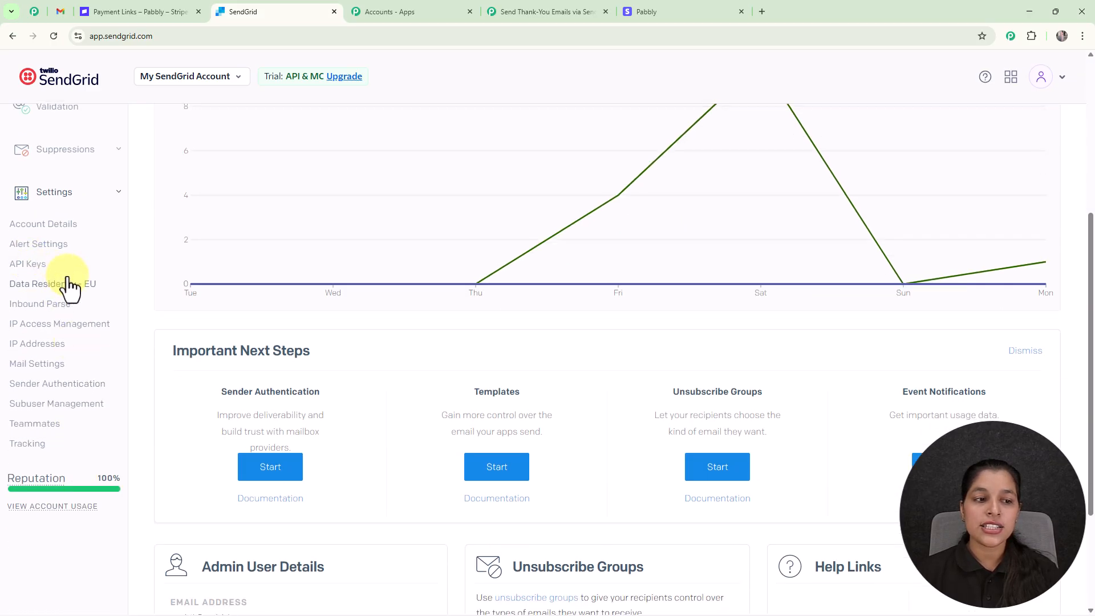
left_click(43, 272)
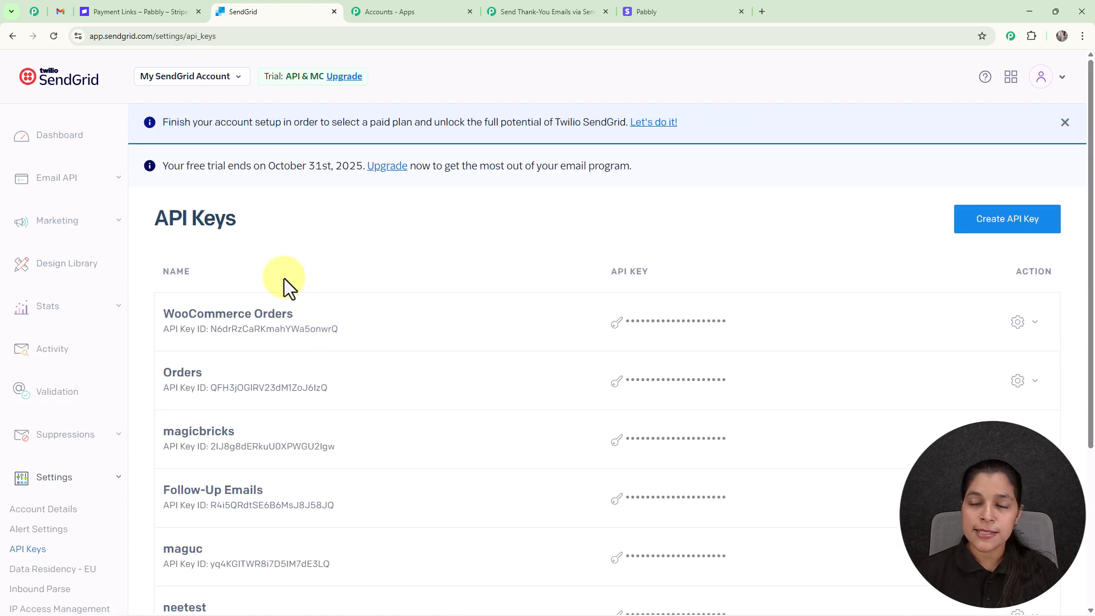
scroll(571, 398, "down", 2)
scroll(441, 162, "up", 2)
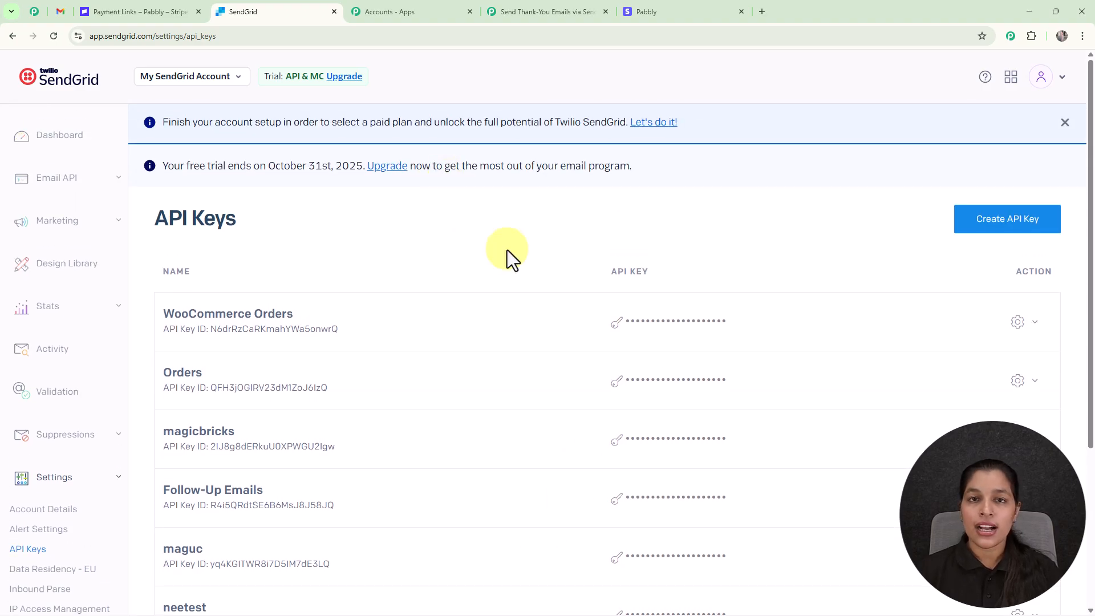
left_click(991, 227)
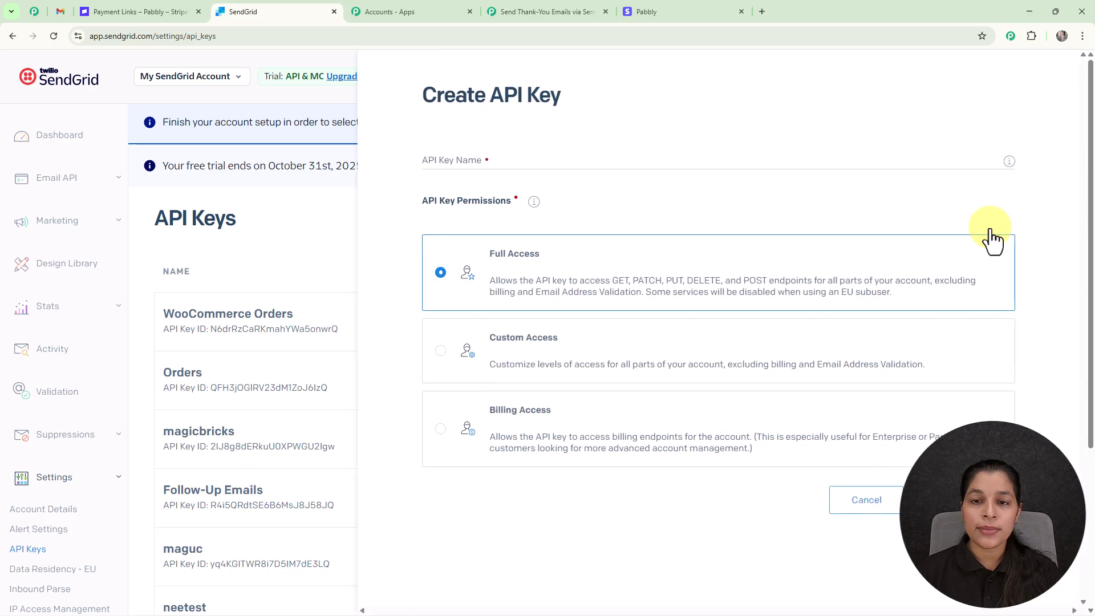
left_click(520, 162)
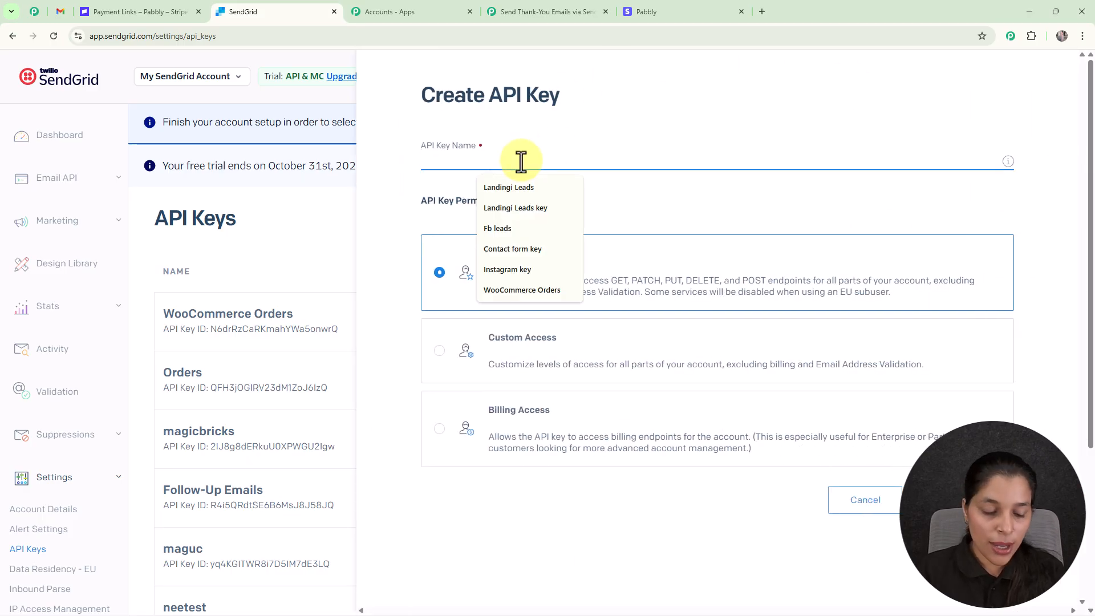
type("Stripe Key")
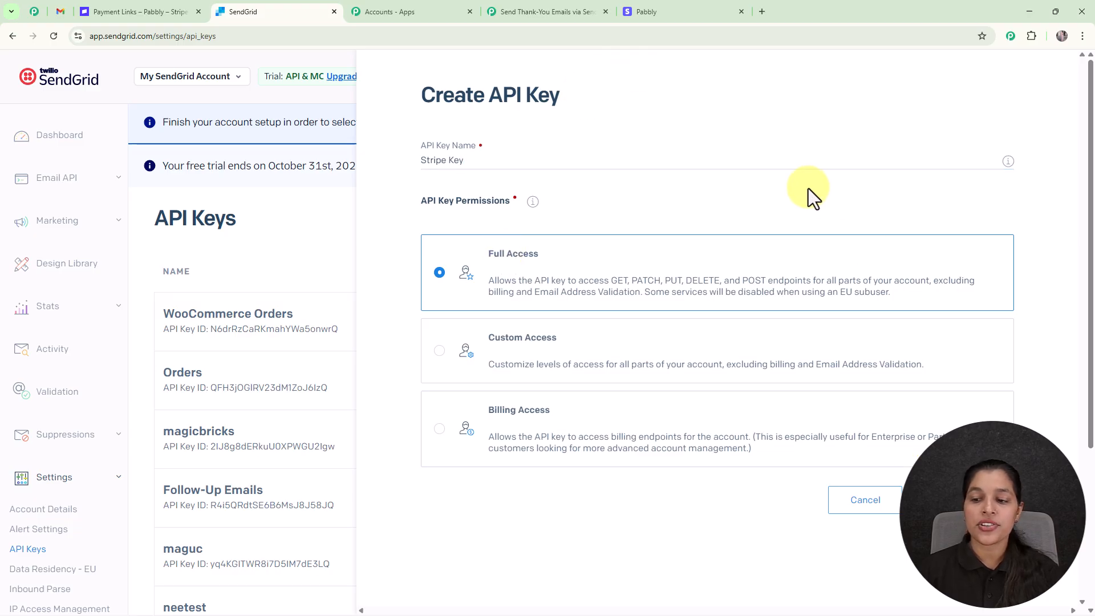
key("Return")
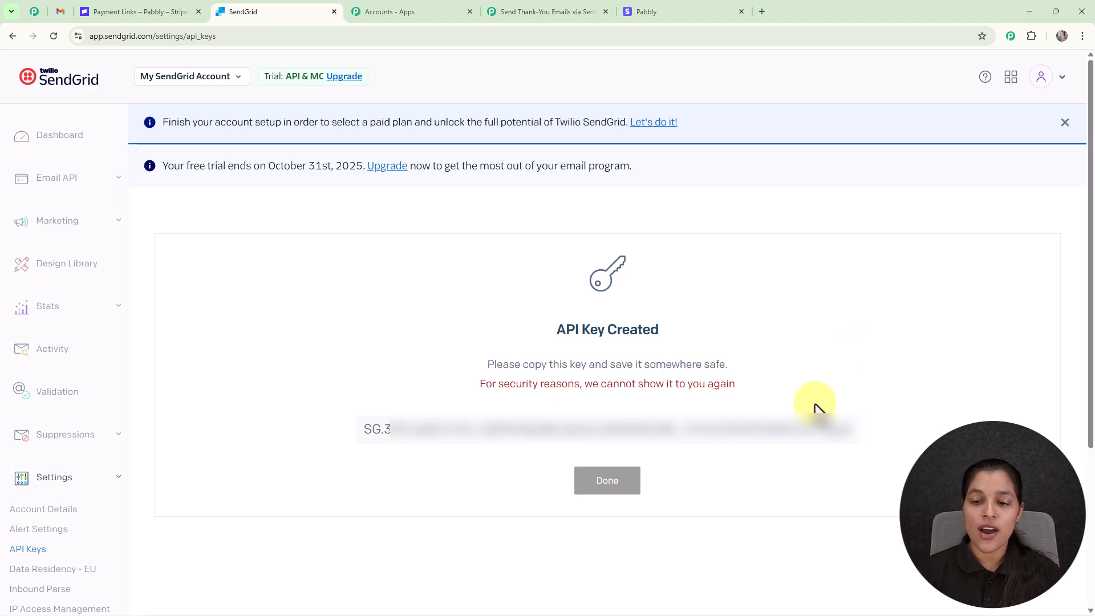
left_click(805, 445)
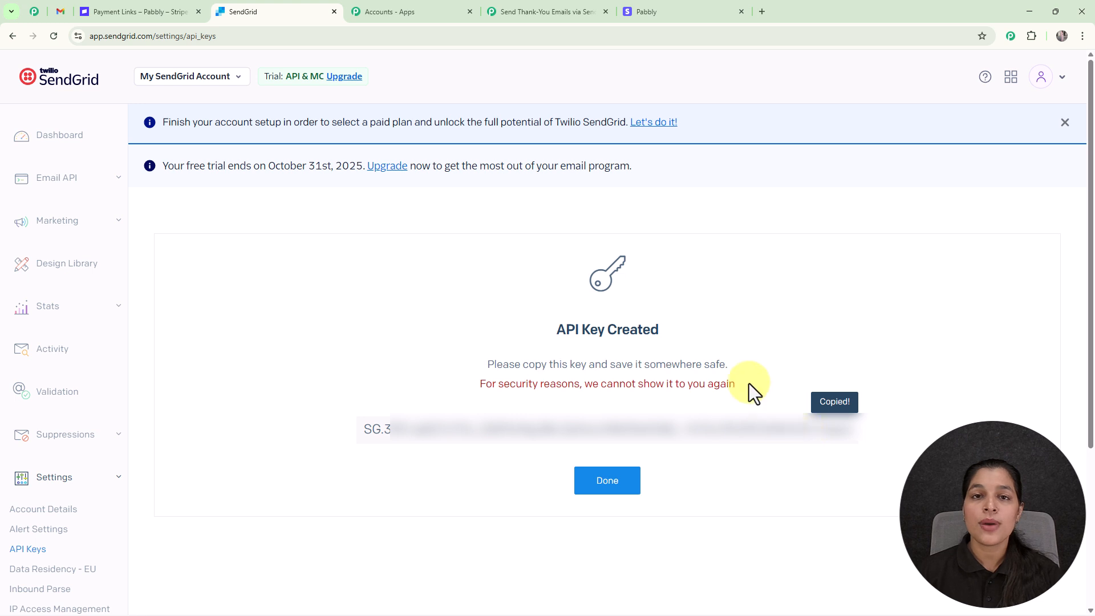
- Paste the copied SendGrid API key into the Token field and save the SendGrid #11 connection
left_click(573, 7)
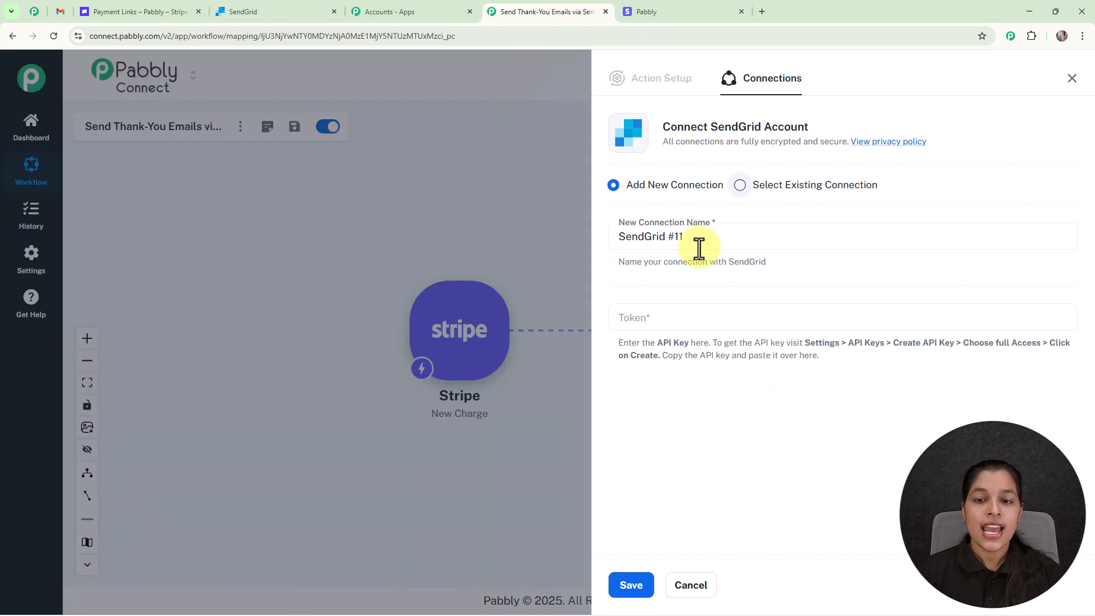
left_click(686, 323)
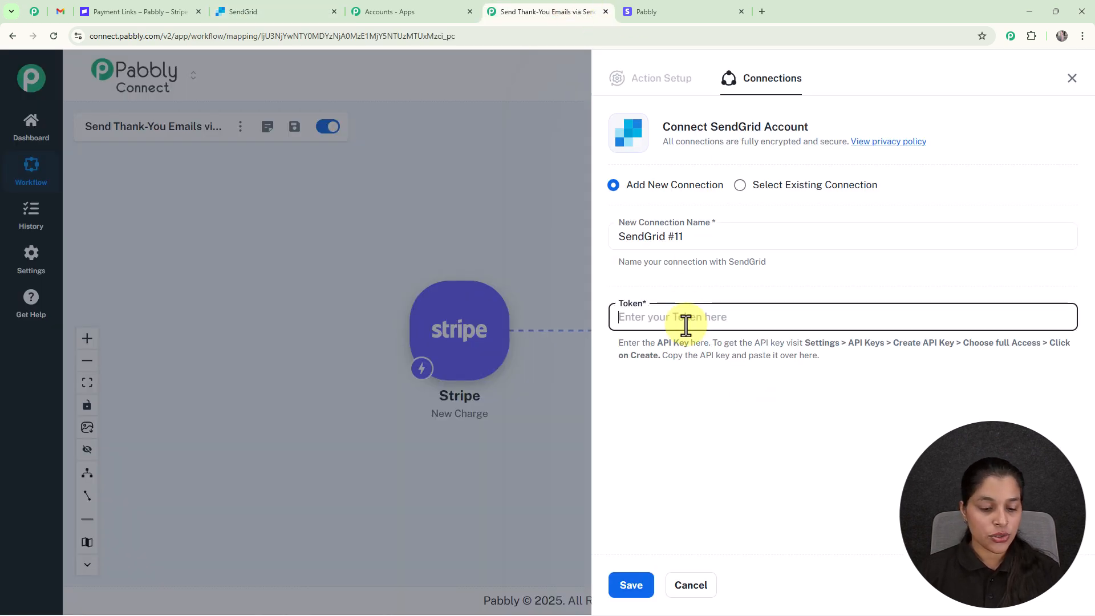
key("ctrl+v")
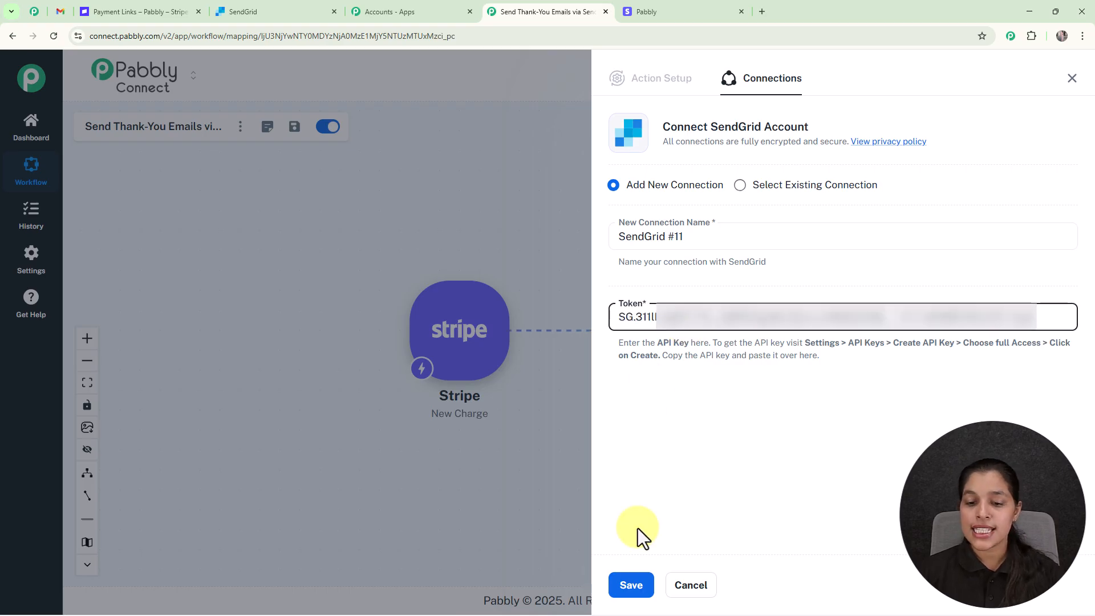
left_click(634, 587)
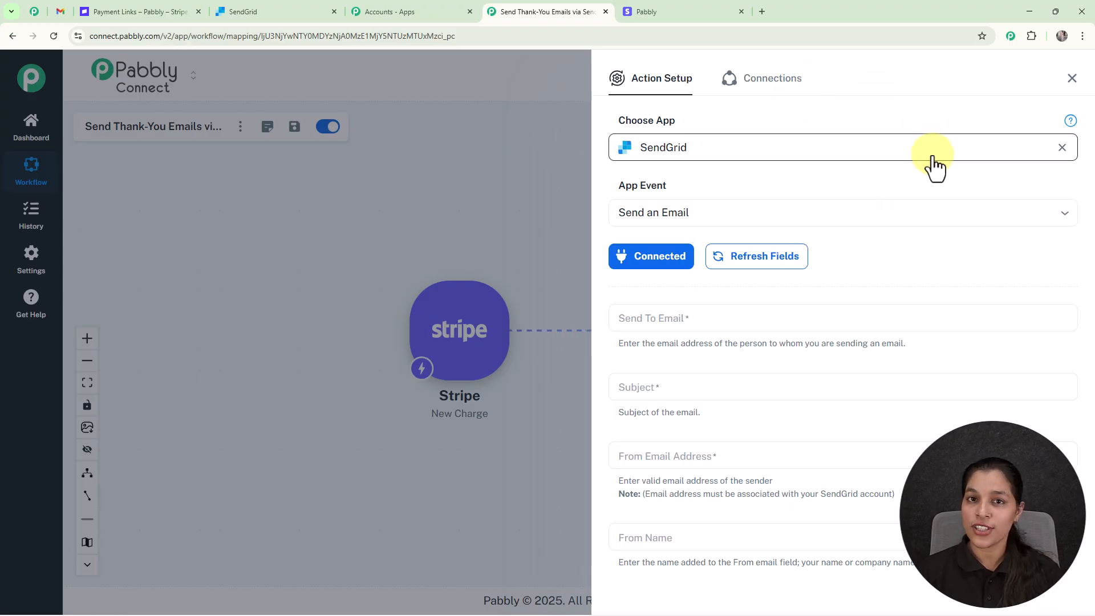
- Open the Search & Map Data list of Stripe: New Charge fields for Send To Email
scroll(896, 342, "down", 5)
scroll(887, 356, "up", 5)
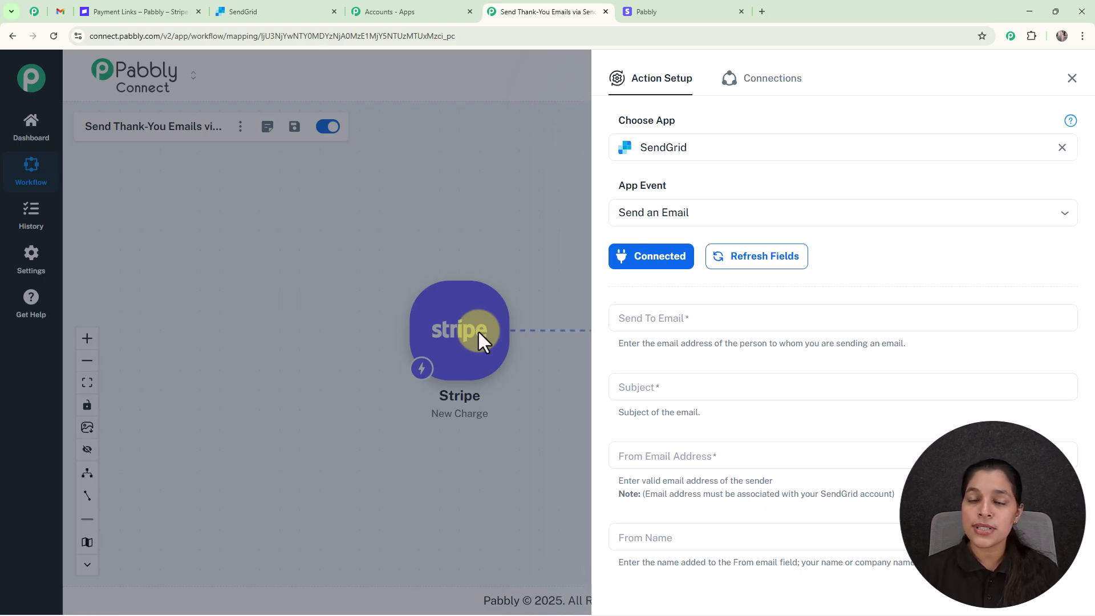
left_click(647, 321)
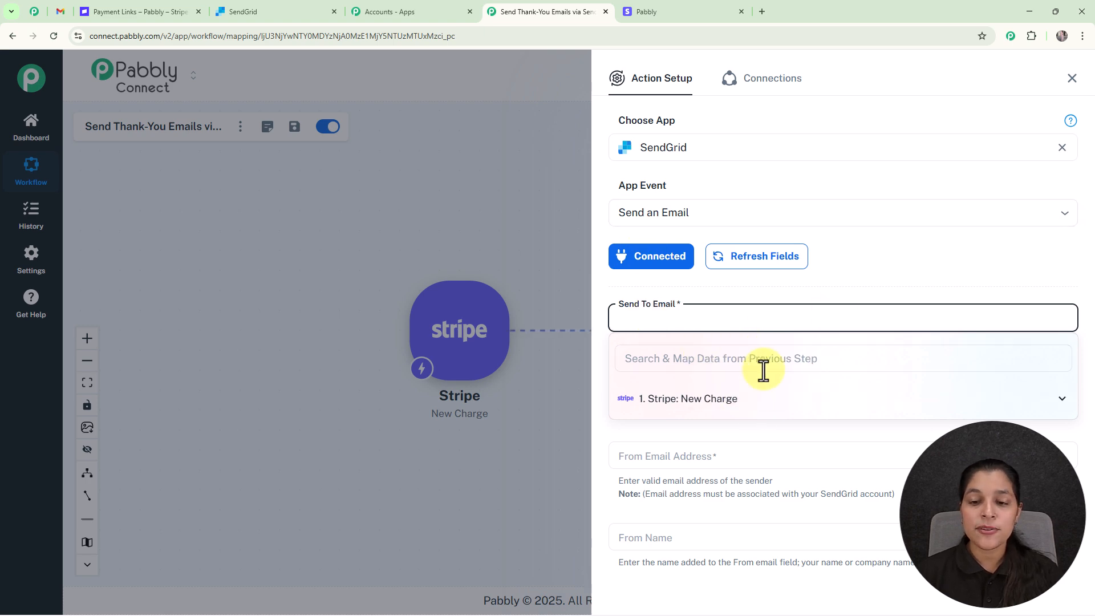
- Map the Stripe charge's billing_details email into Send To Email, found by searching 'ema'
left_click(710, 400)
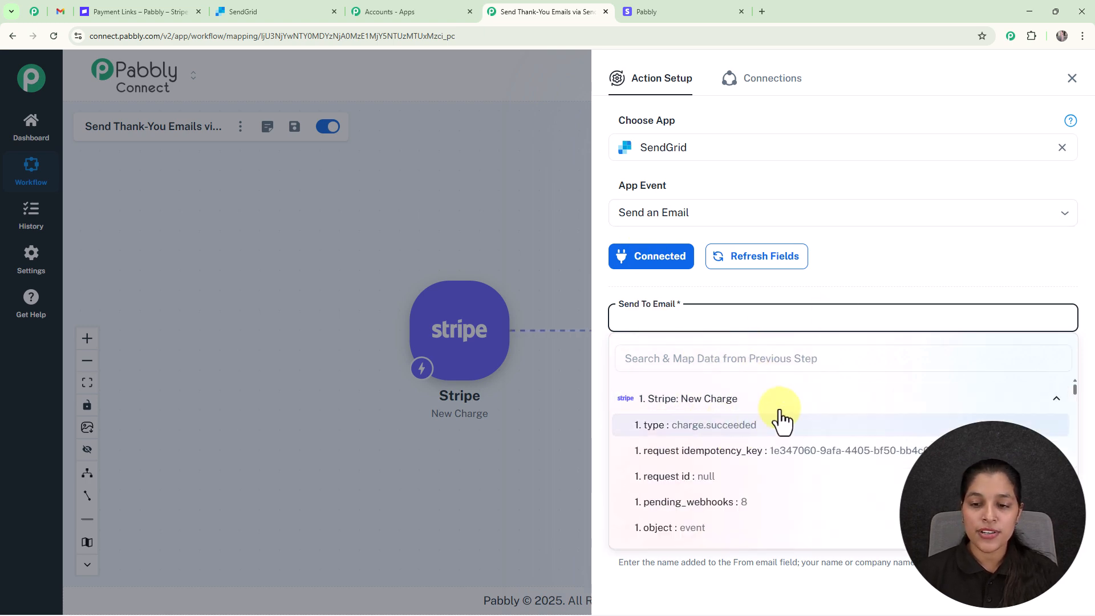
left_click(747, 362)
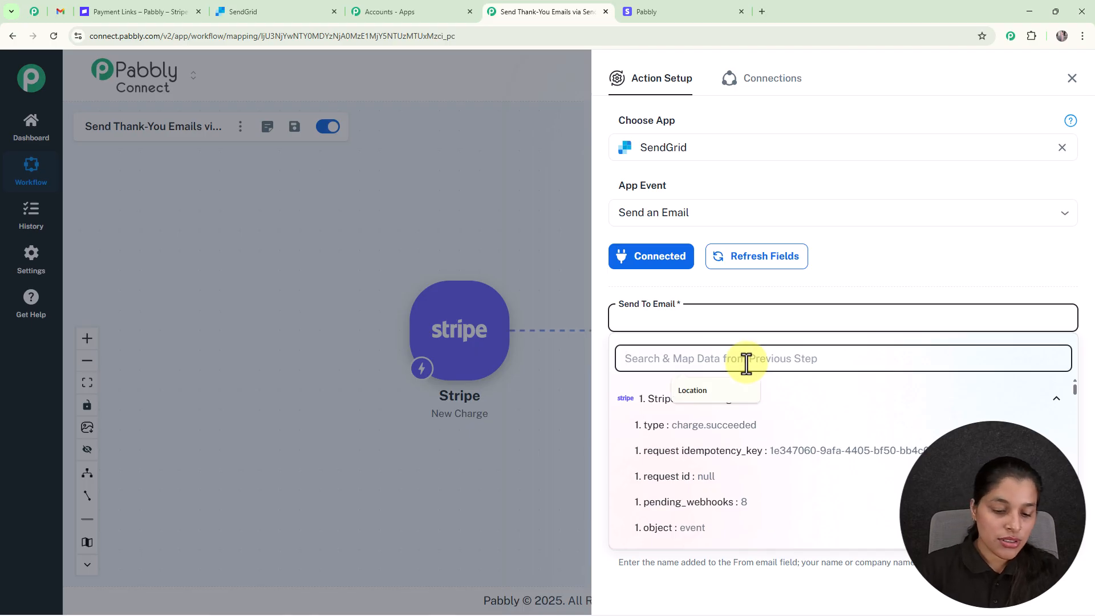
type("ema")
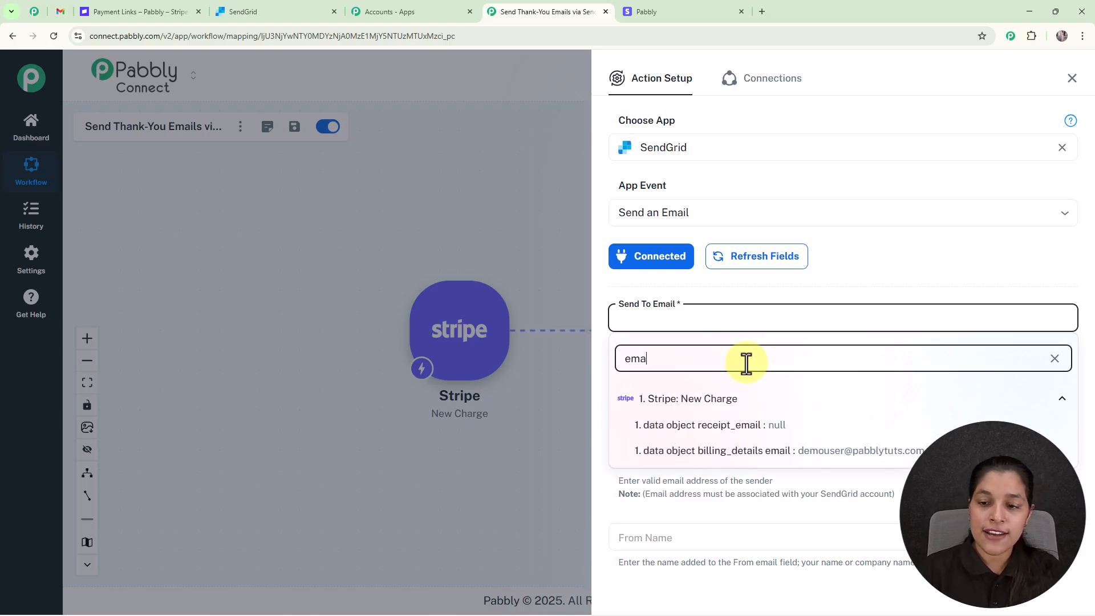
left_click(811, 462)
- Paste '🎉 Thank You for Your Purchase!' into the email Subject field
scroll(864, 259, "down", 4)
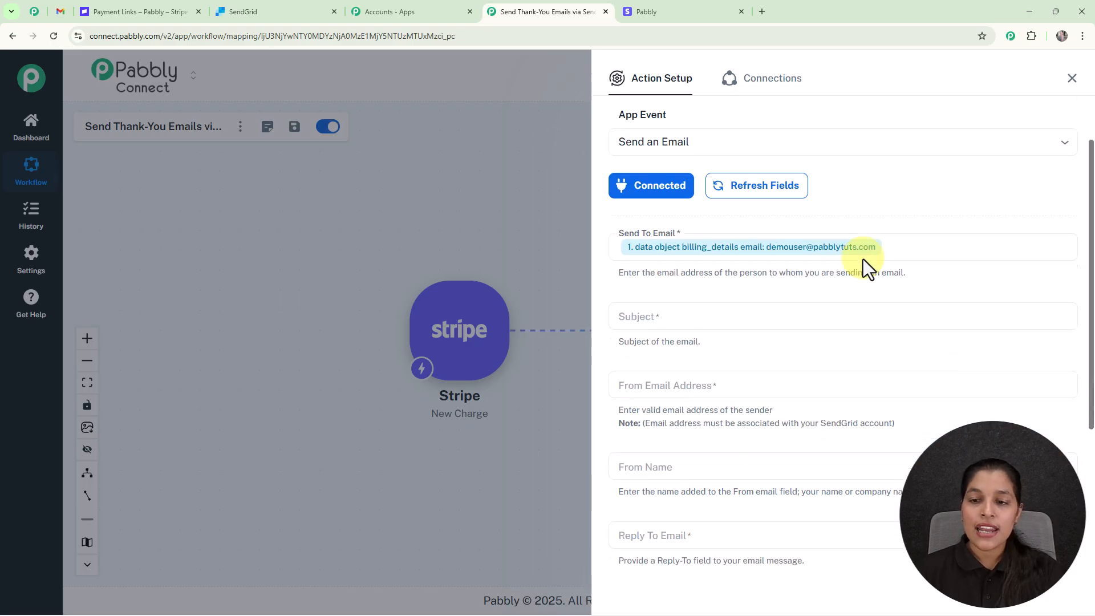
left_click(753, 157)
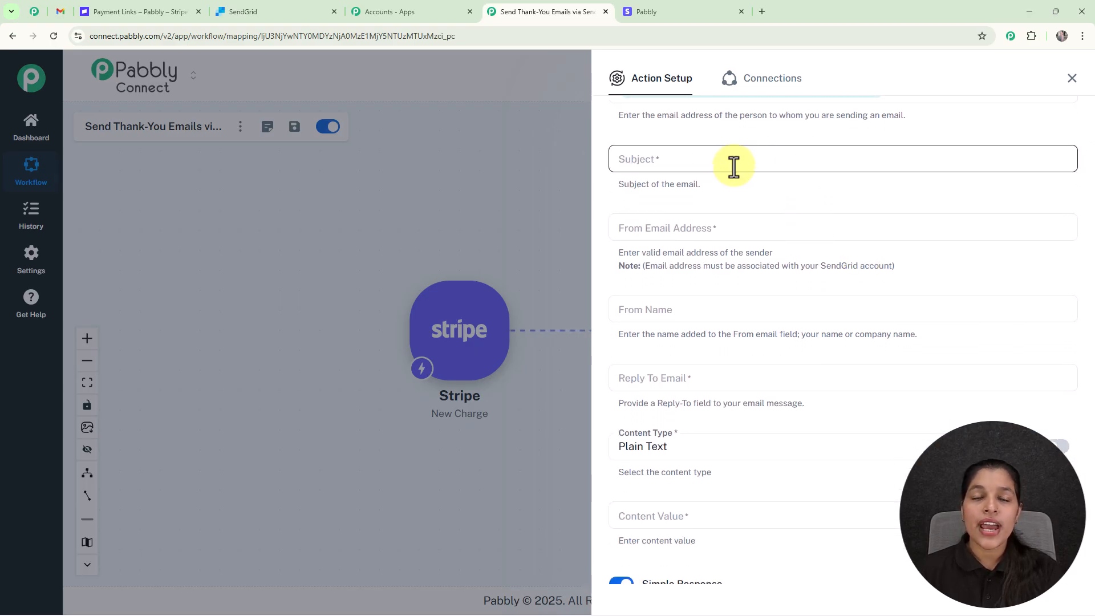
left_click(734, 167)
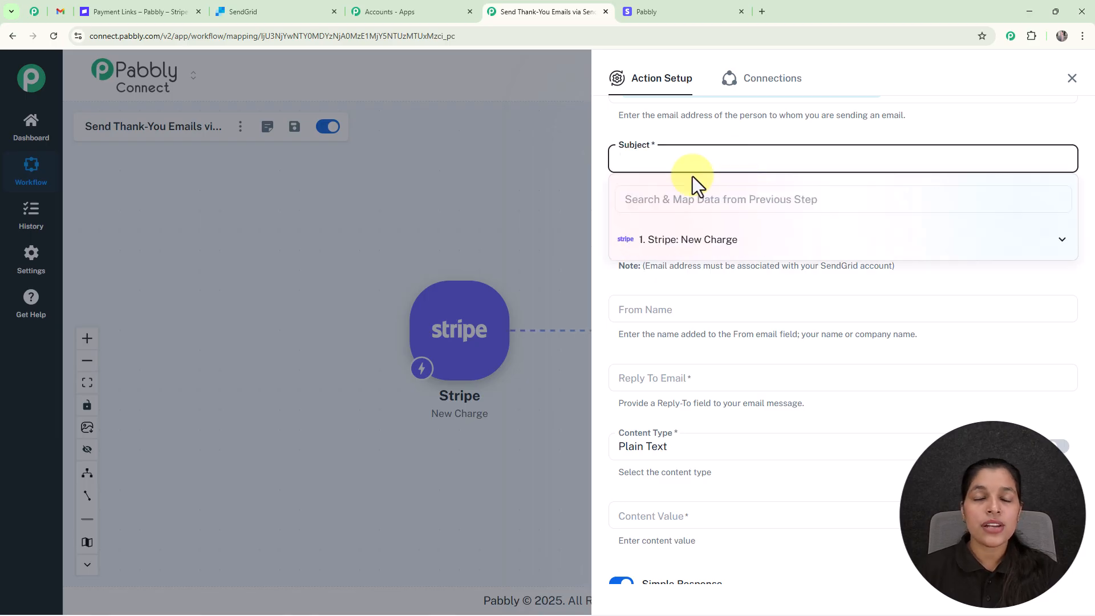
type("🎉 Thank You for Your Purchase!")
left_click(823, 133)
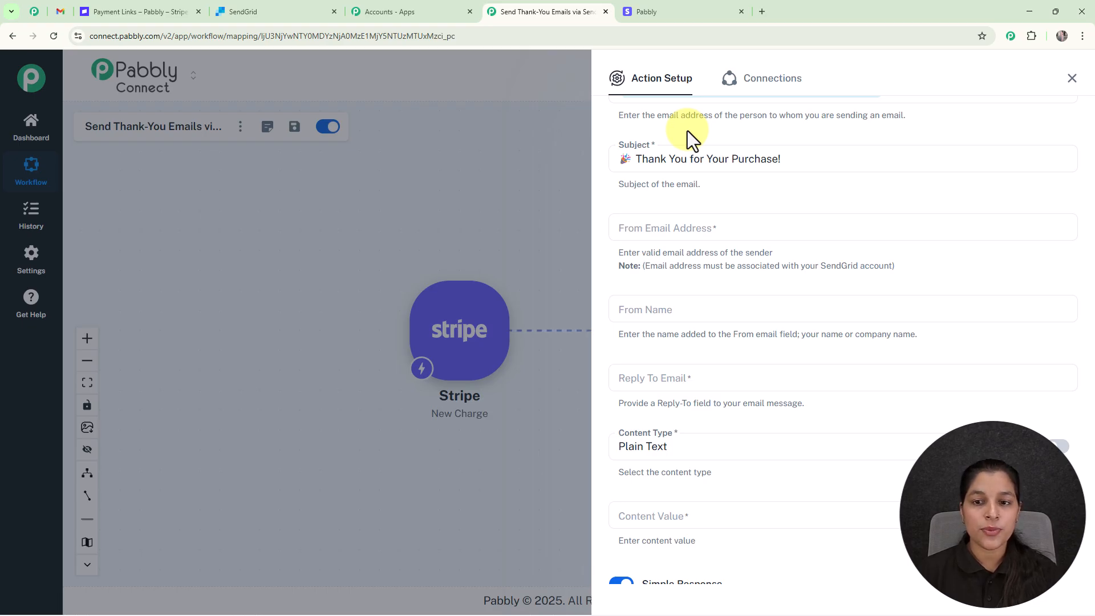
- Read the sender email requirement note, then go to SendGrid to check the sender address
scroll(687, 131, "down", 1)
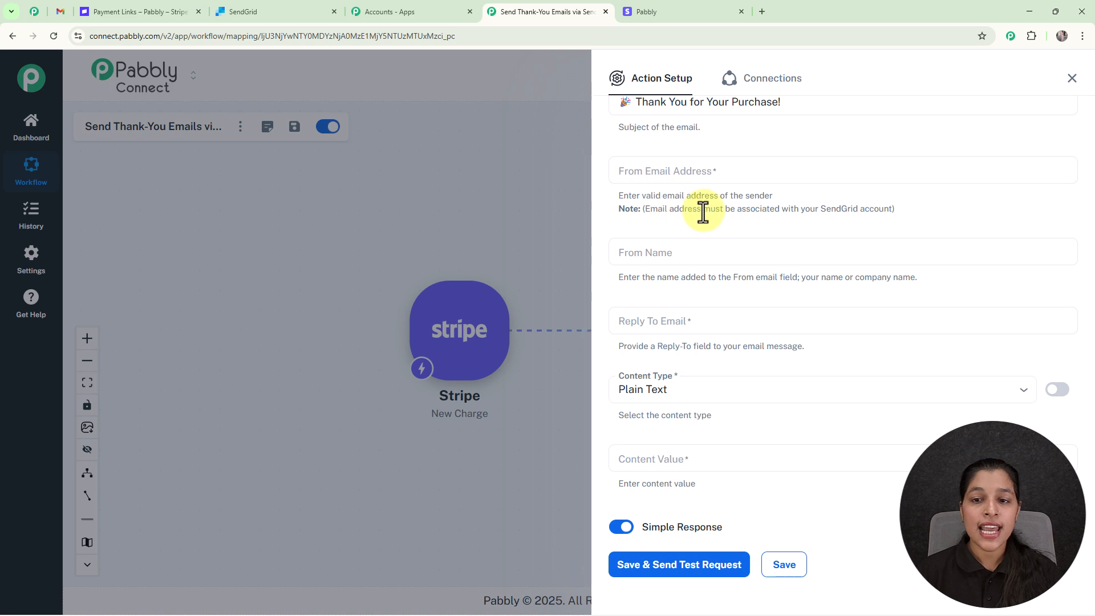
left_click_drag(667, 209, 909, 211)
left_click(936, 190)
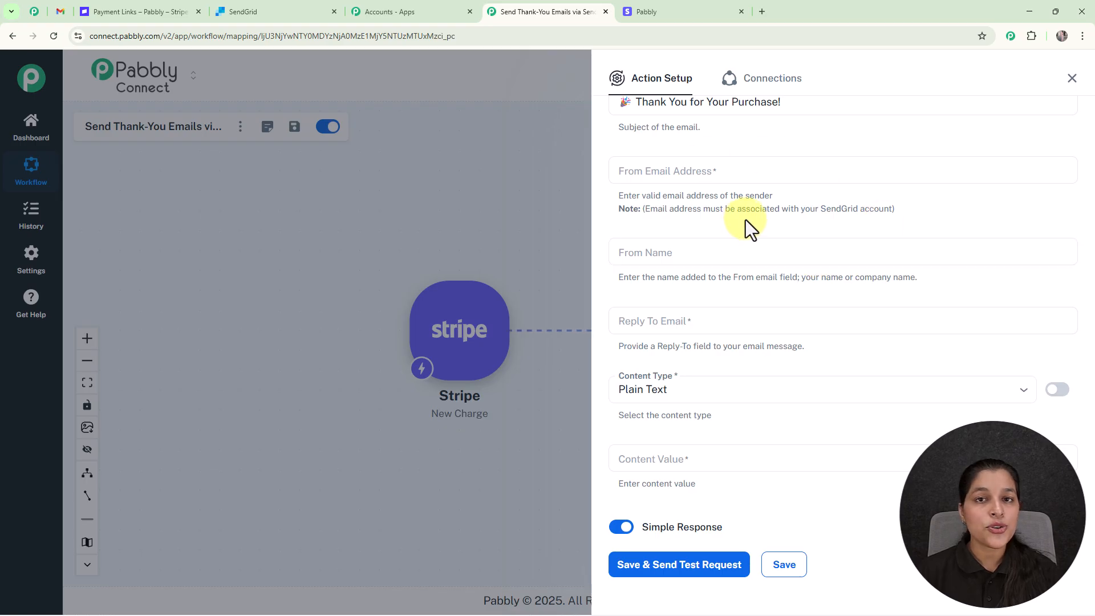
left_click(249, 8)
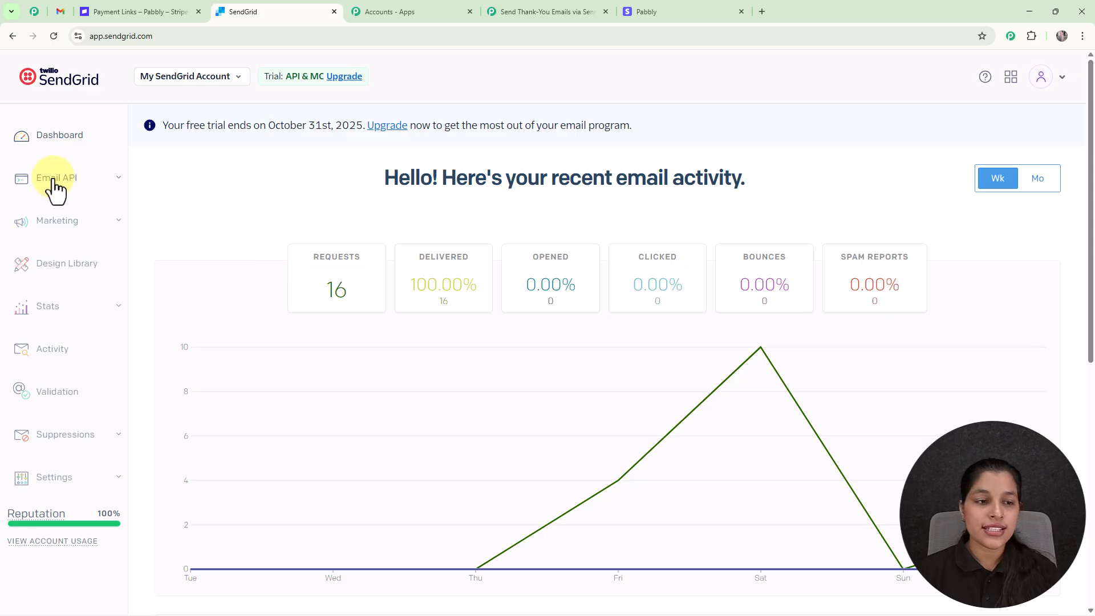
- Open SendGrid's verified senders list under Marketing to get the sender's From address
left_click(81, 232)
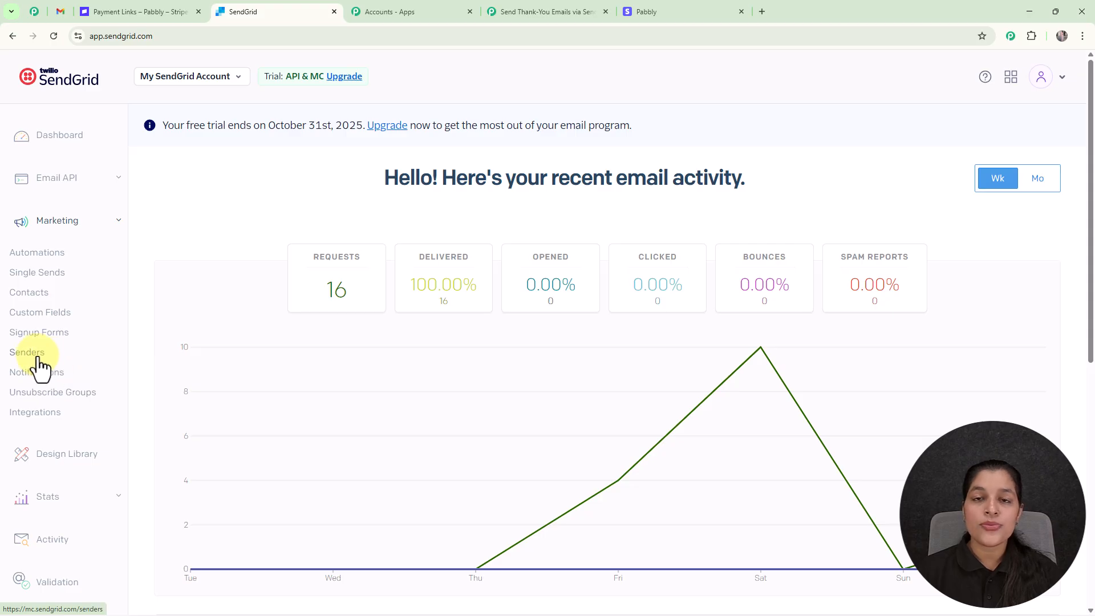
left_click(38, 359)
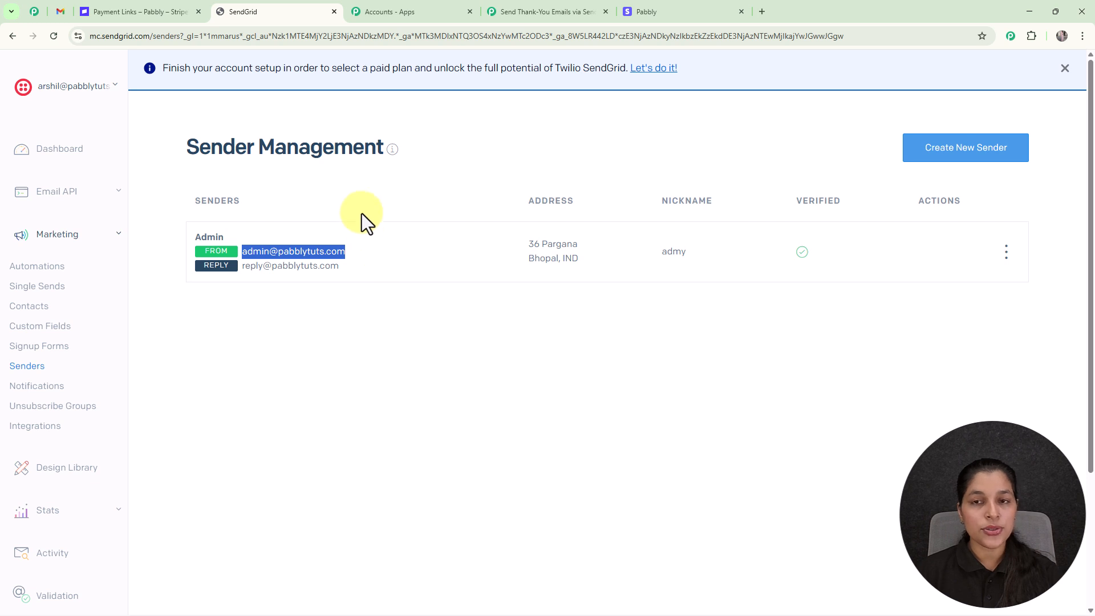
- Paste the verified sender address into the SendGrid action's From Email Address field
left_click(554, 10)
left_click(719, 254)
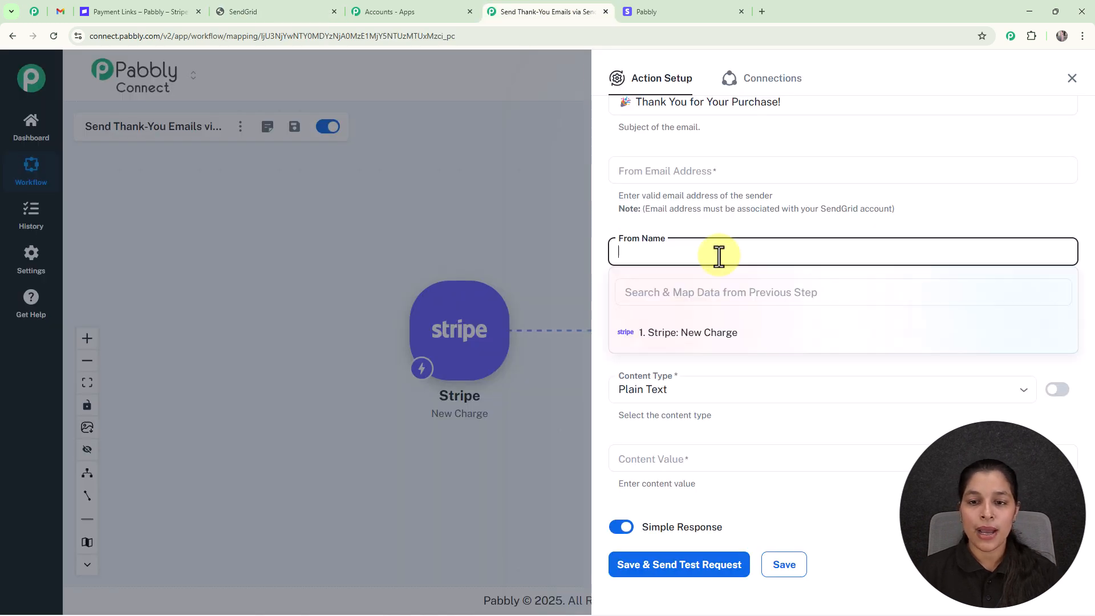
left_click(704, 166)
key("ctrl+v")
left_click(773, 136)
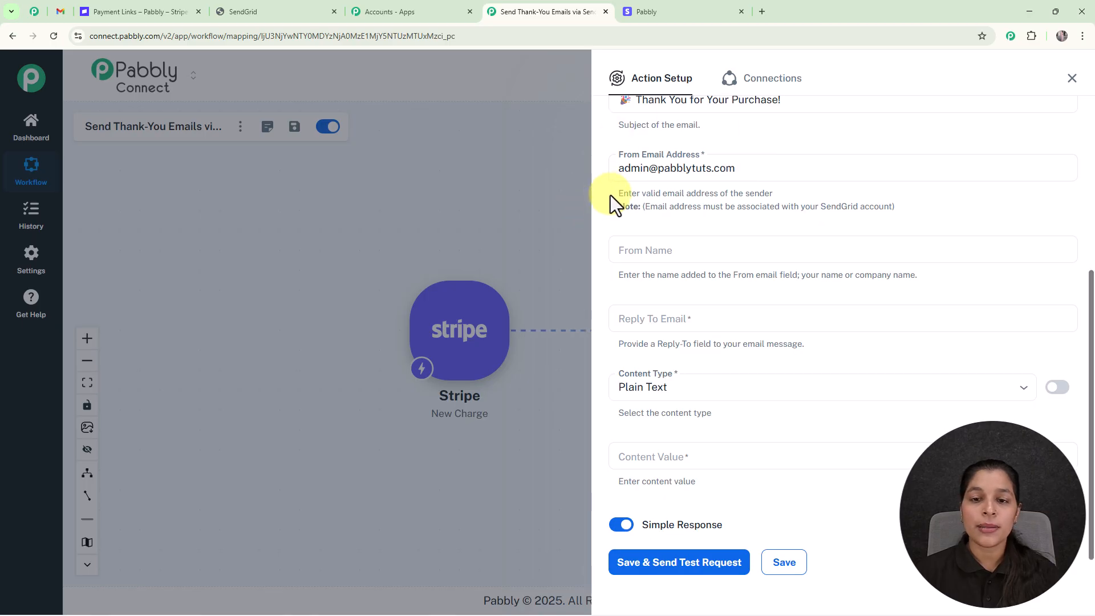
- Enter 'Pabbly' as the From Name
scroll(611, 197, "down", 1)
left_click(657, 211)
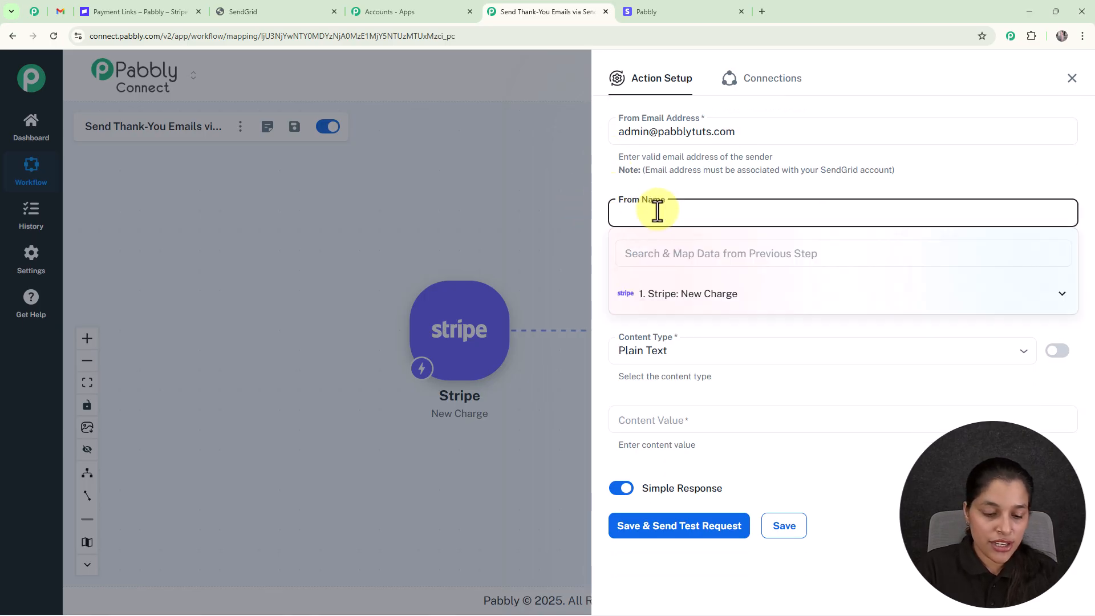
type("O")
key("BackSpace")
type("Pabbly")
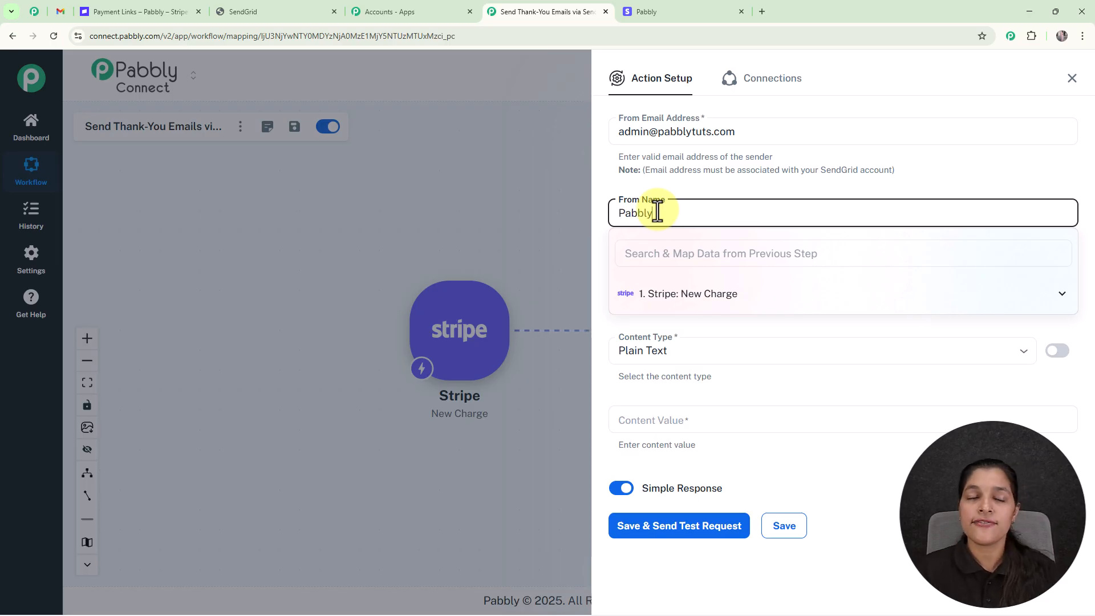
left_click(587, 291)
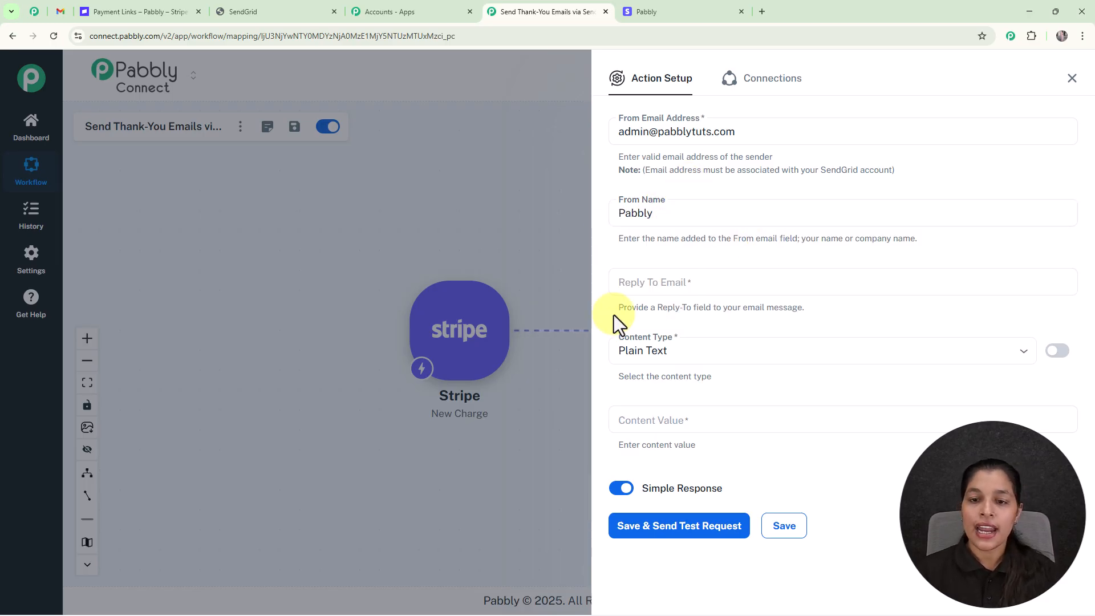
left_click(701, 282)
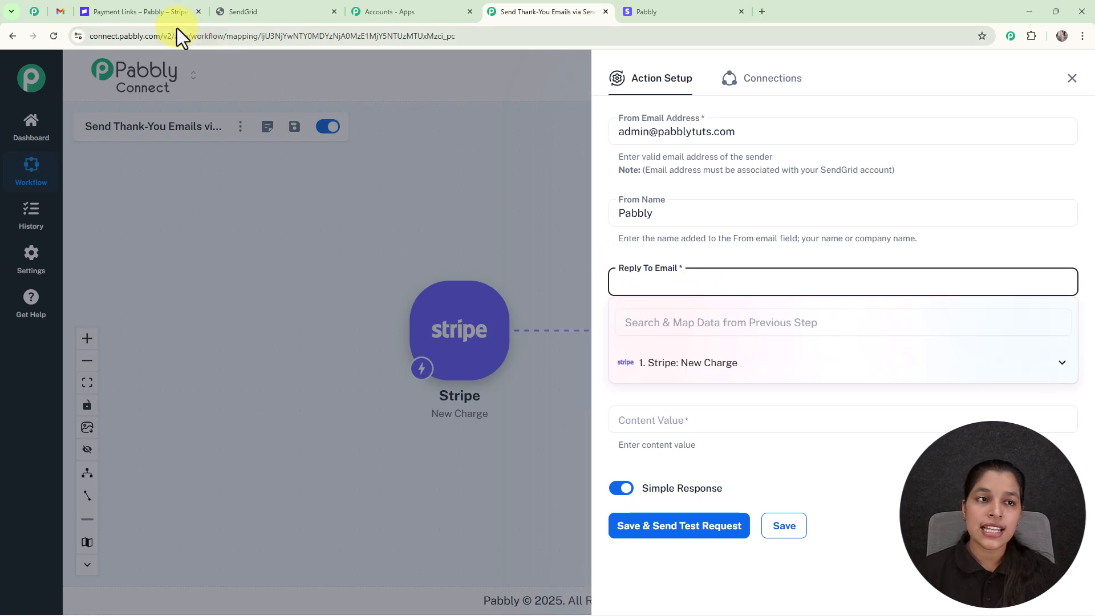
- Select and copy the sender's reply address from SendGrid's Sender Management page
left_click(267, 15)
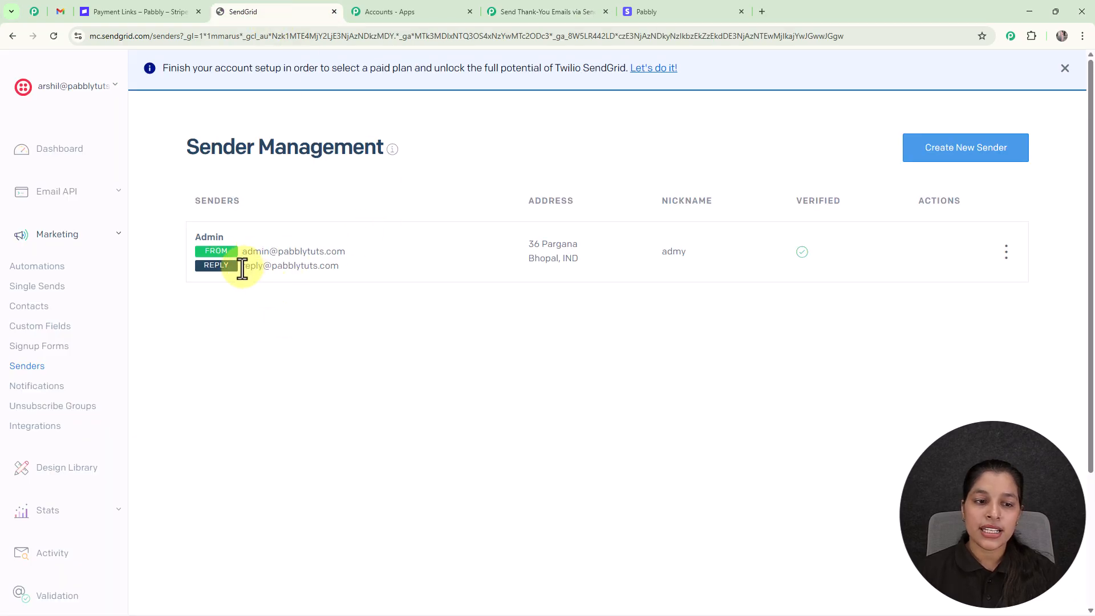
left_click_drag(242, 269, 370, 281)
key("ctrl+c")
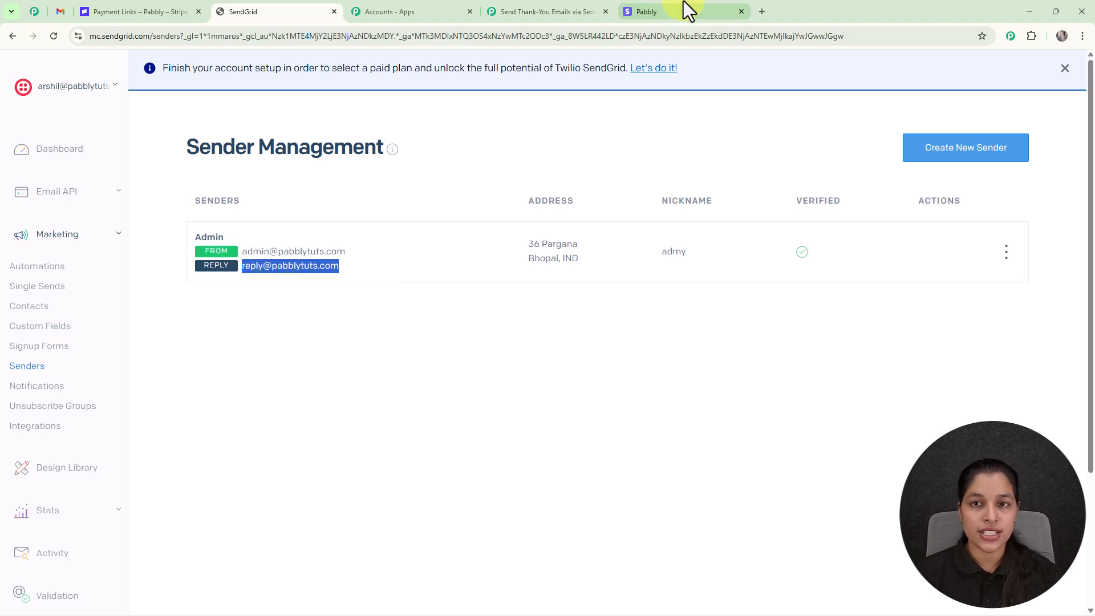
left_click(565, 15)
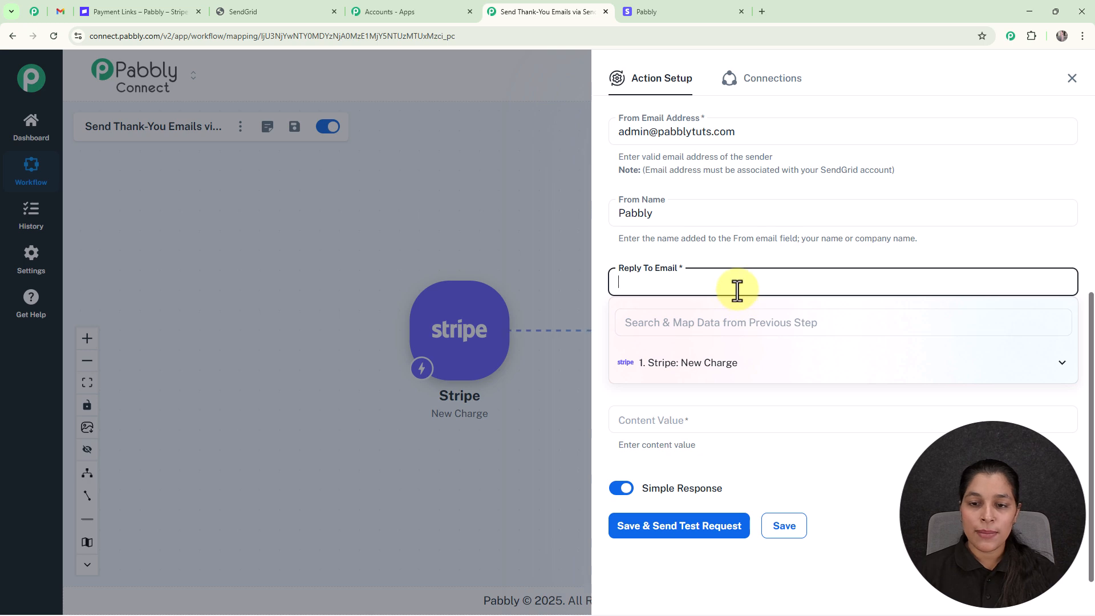
- Paste the reply address into Reply To Email and keep Content Type as Plain Text
key("ctrl+v")
left_click(546, 209)
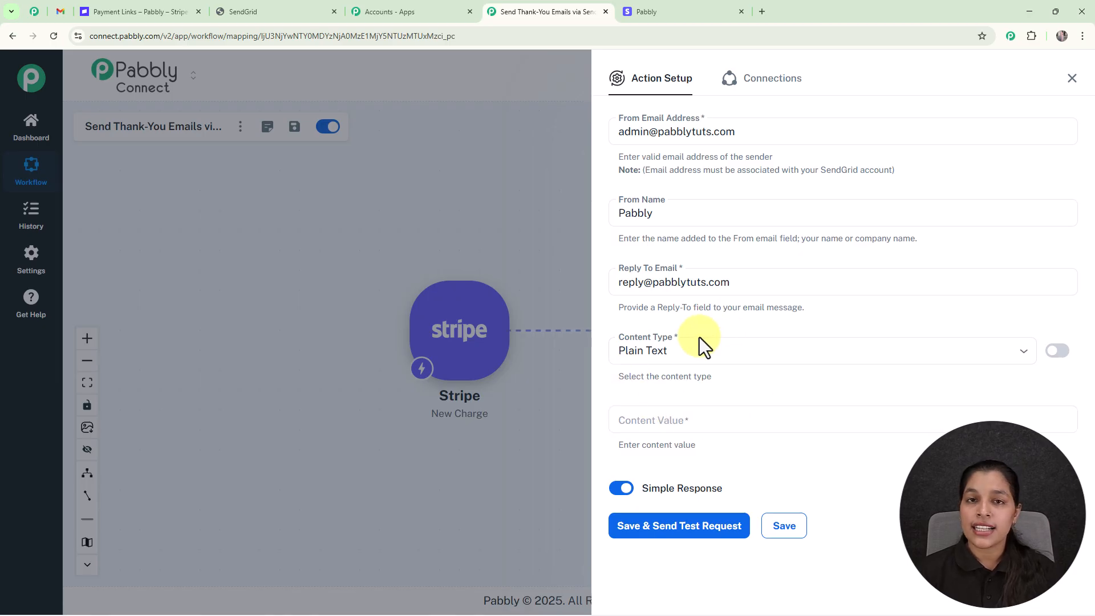
left_click(1024, 352)
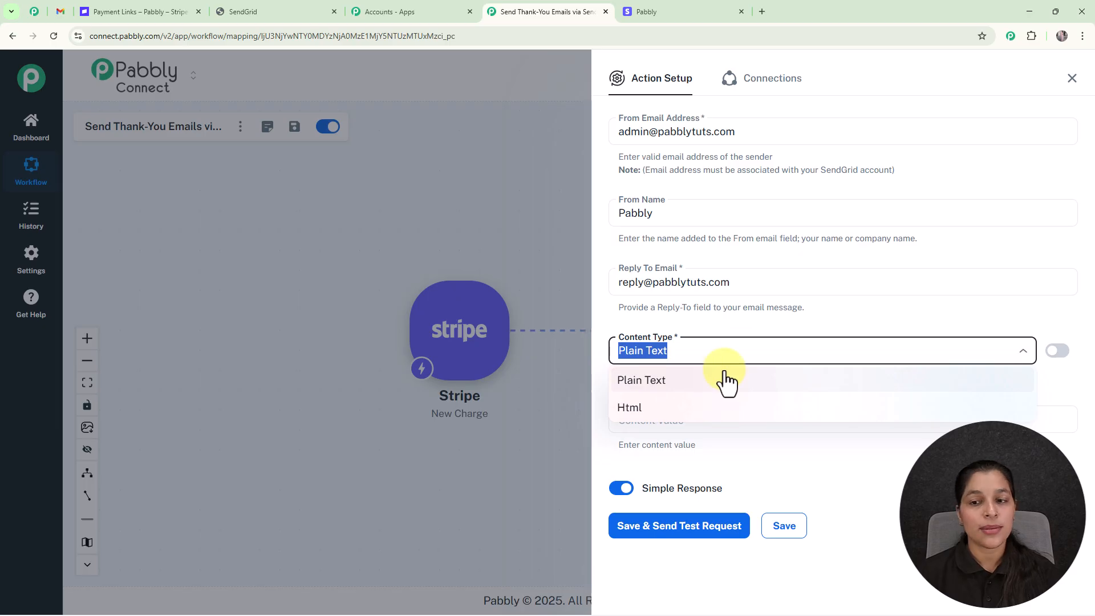
left_click(776, 337)
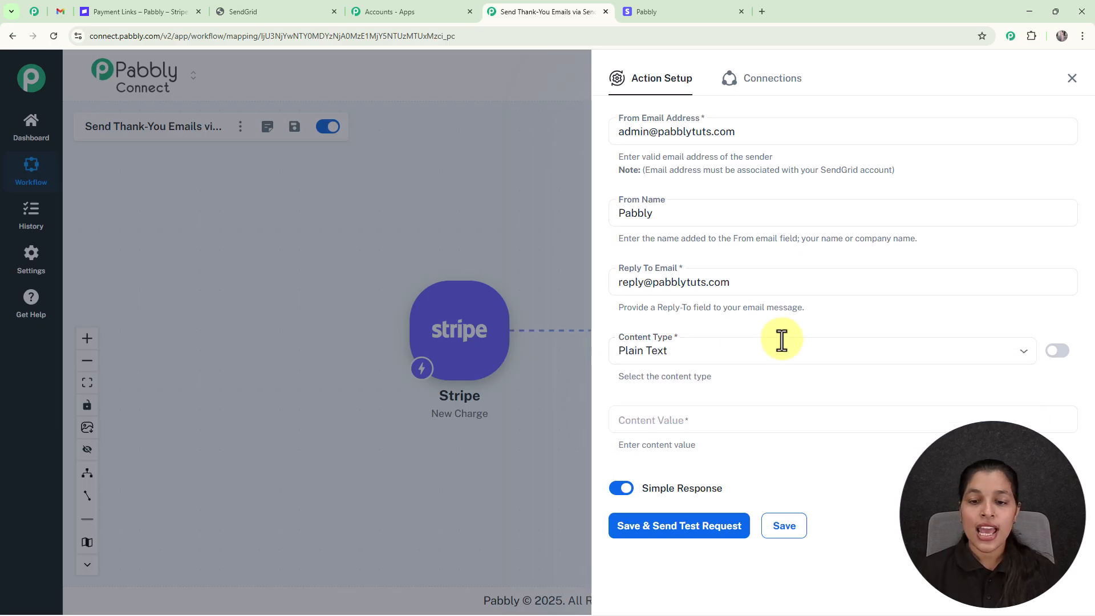
- Paste the thank-you message as Content Value and map the Stripe billing name after 'Hi'
left_click(682, 421)
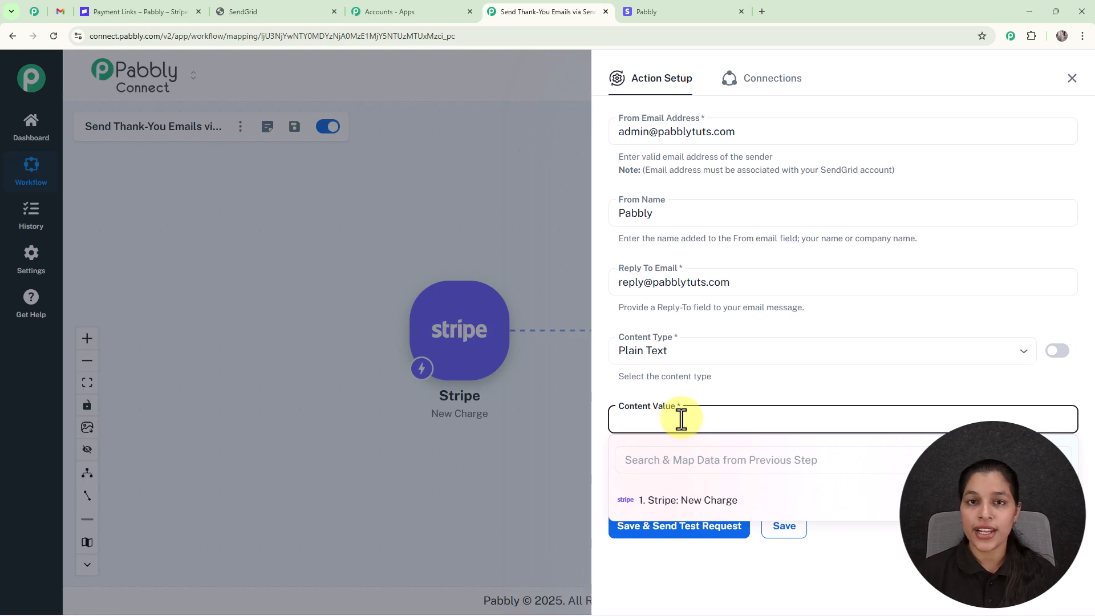
key("ctrl+v")
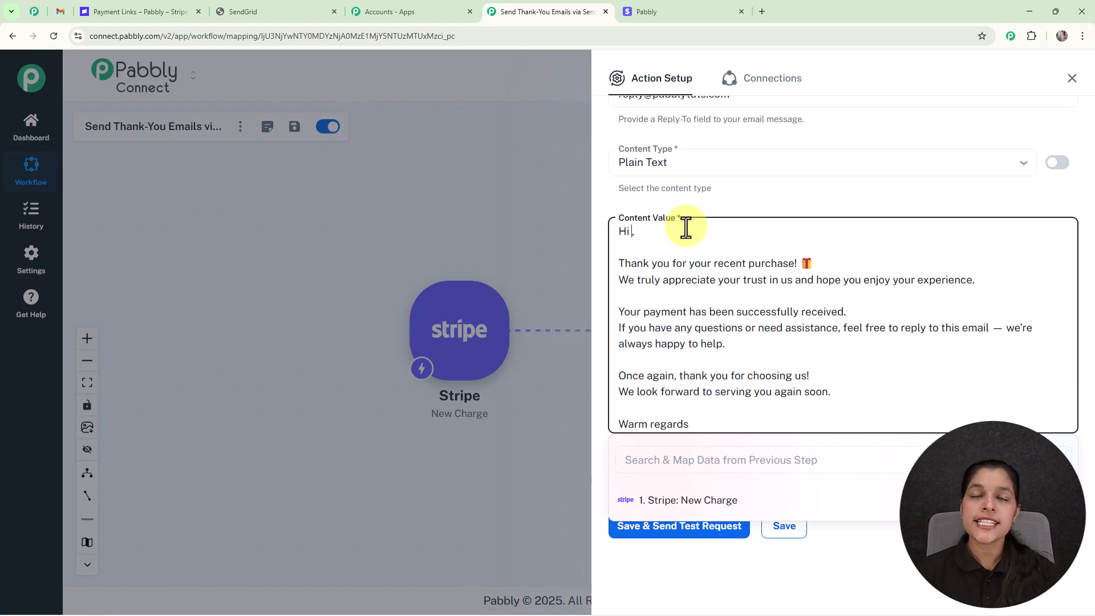
left_click(633, 230)
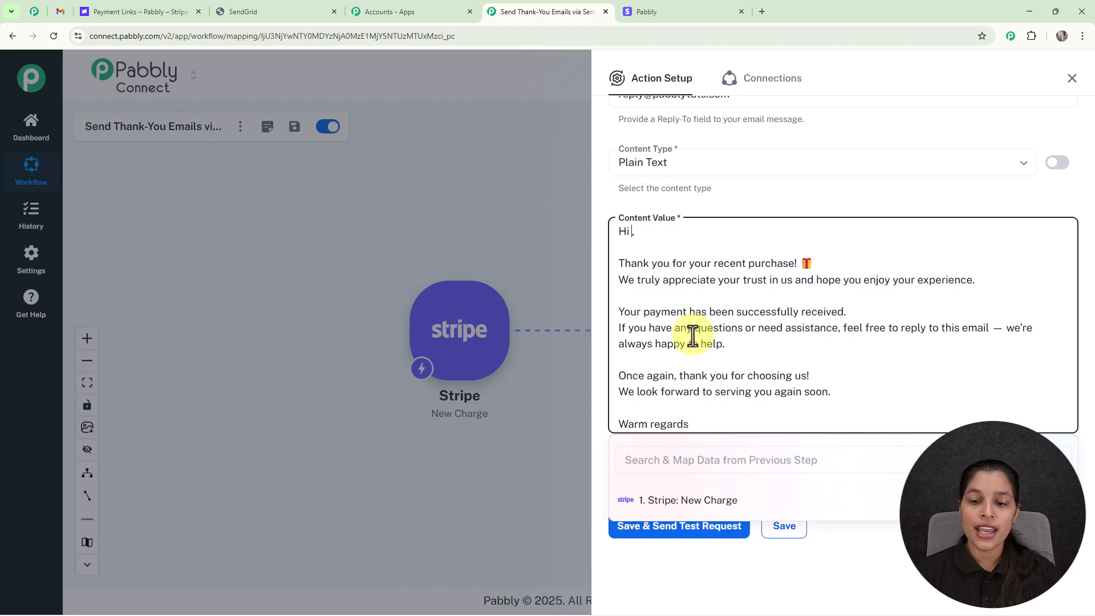
left_click(714, 505)
left_click(733, 465)
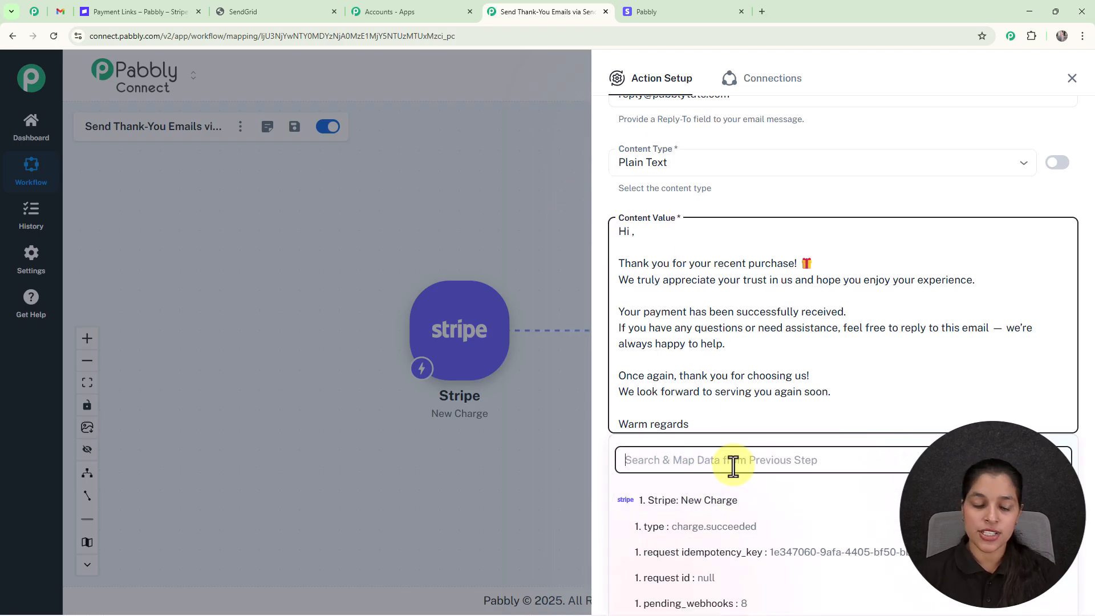
type("name")
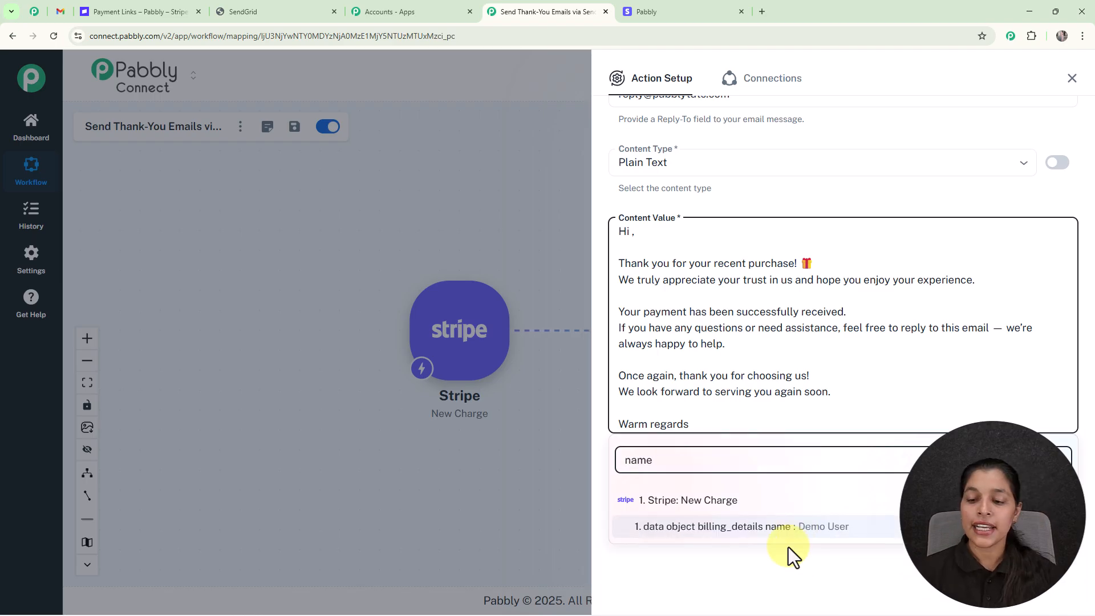
left_click(799, 536)
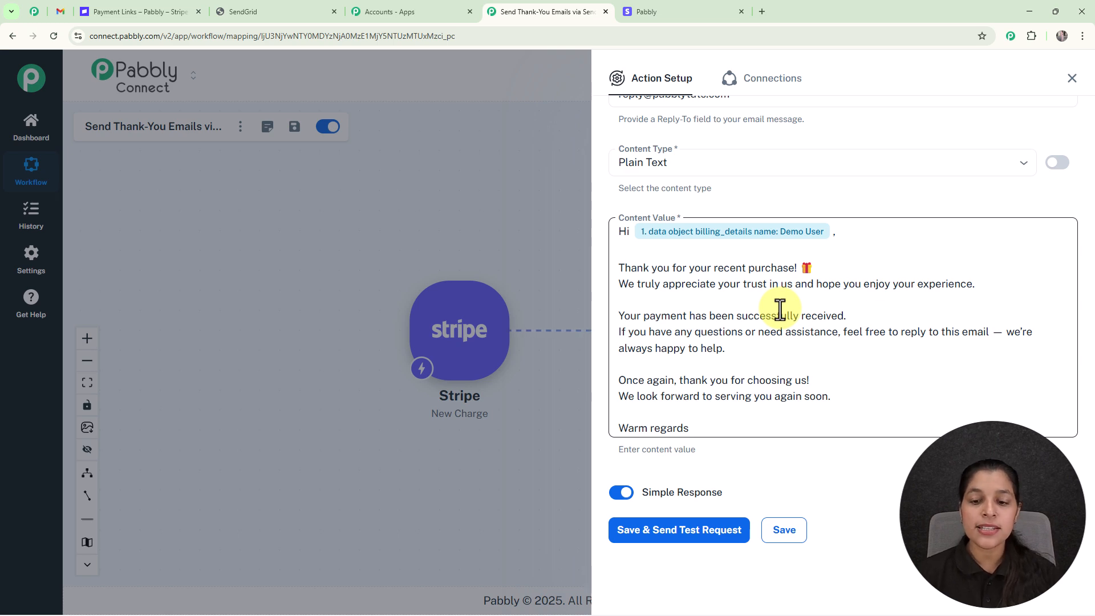
- Save the SendGrid action and send a test request, confirming the 202 response
left_click(662, 525)
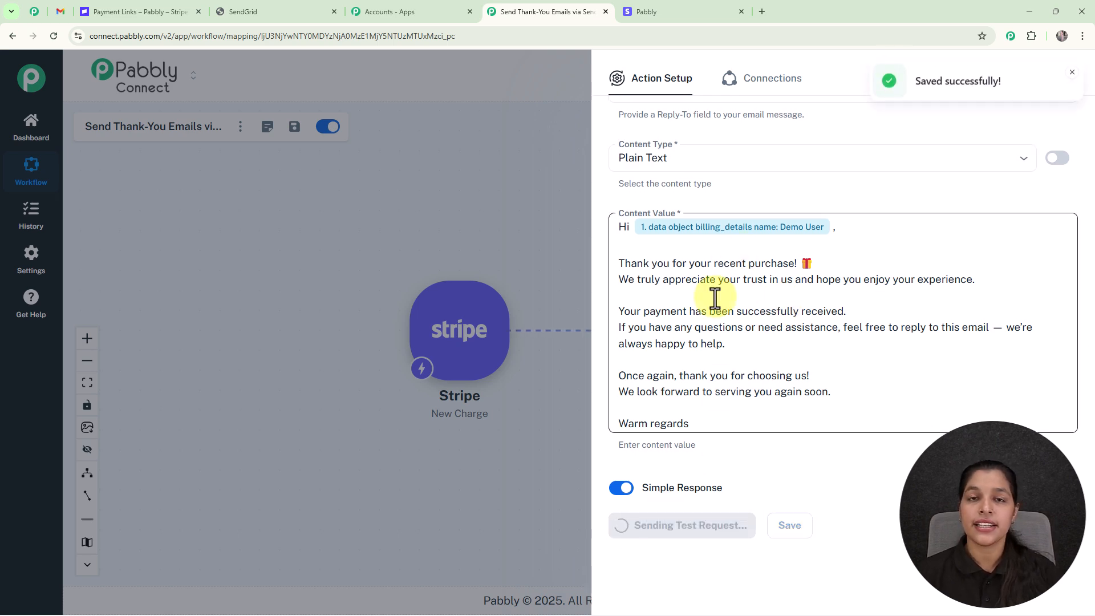
scroll(724, 394, "down", 3)
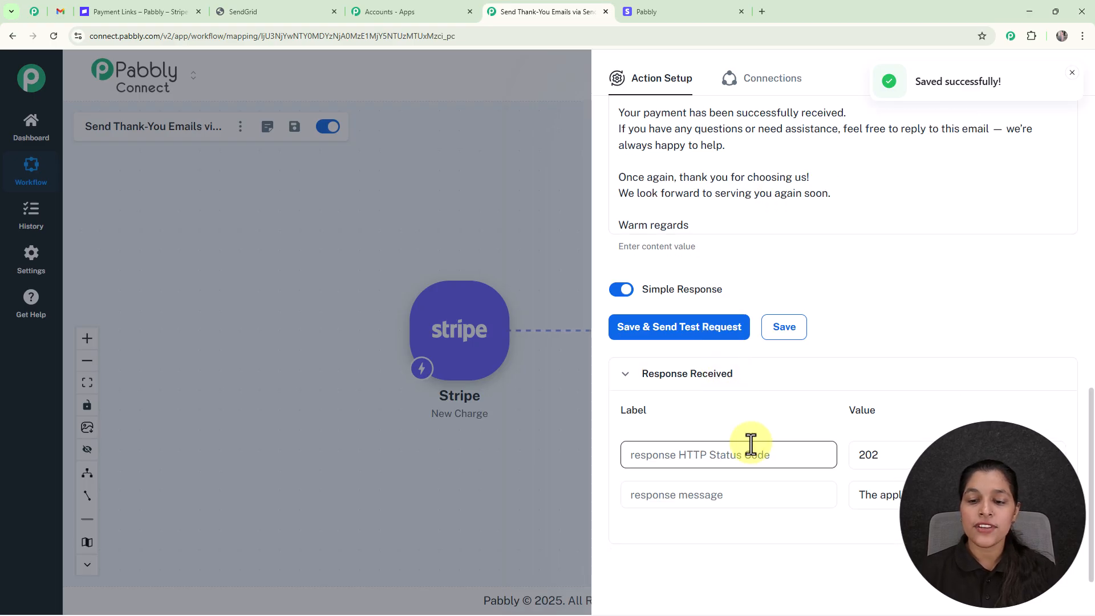
scroll(901, 201, "up", 3)
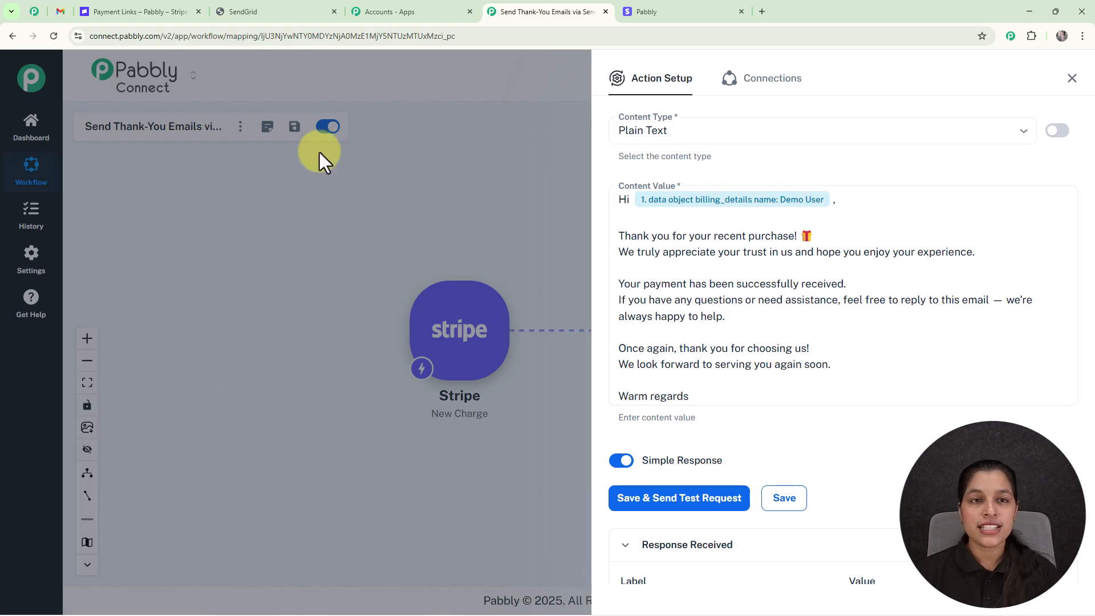
left_click(59, 12)
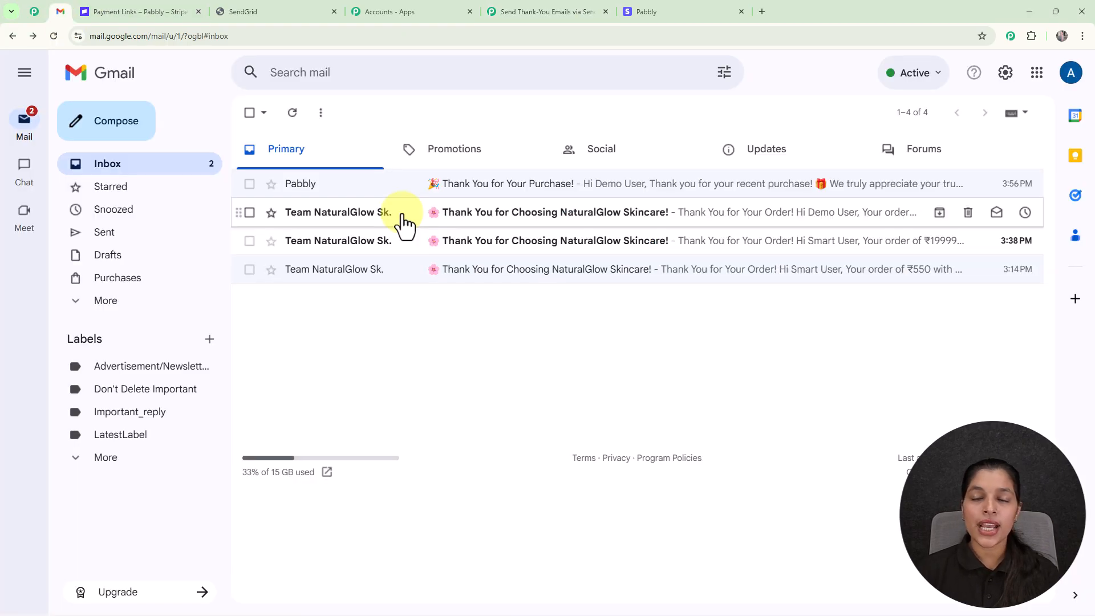
- Open the 'Thank You for Your Purchase!' email from Pabbly and review its subject
left_click(449, 188)
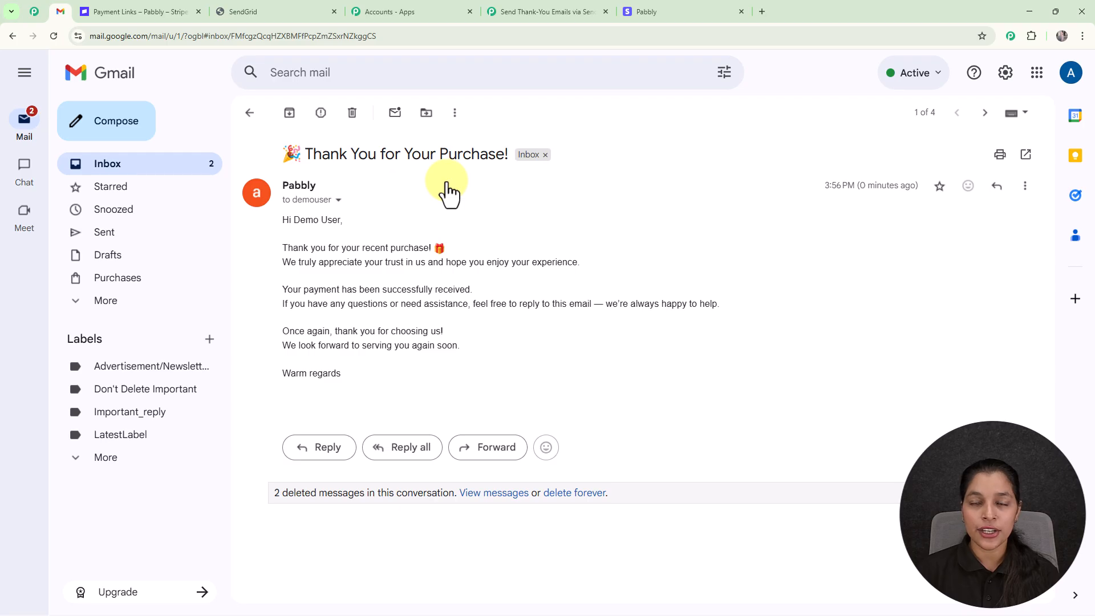
left_click_drag(262, 155, 536, 167)
left_click(515, 222)
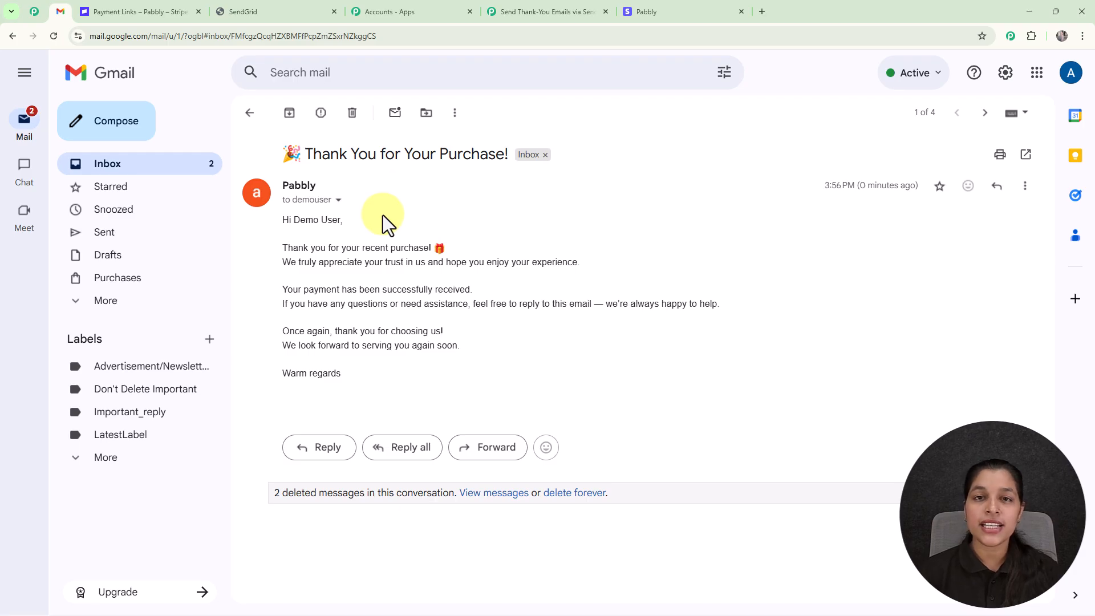
- Close the Action Setup panel to view the Stripe New Charge to SendGrid workflow
left_click(538, 12)
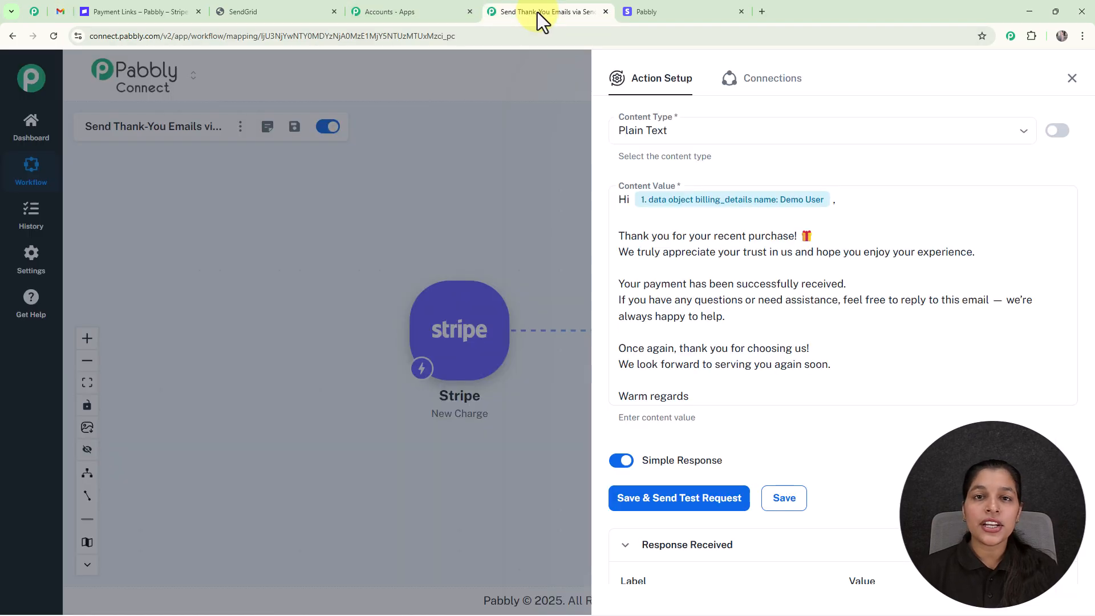
left_click(1071, 80)
left_click_drag(669, 368, 724, 403)
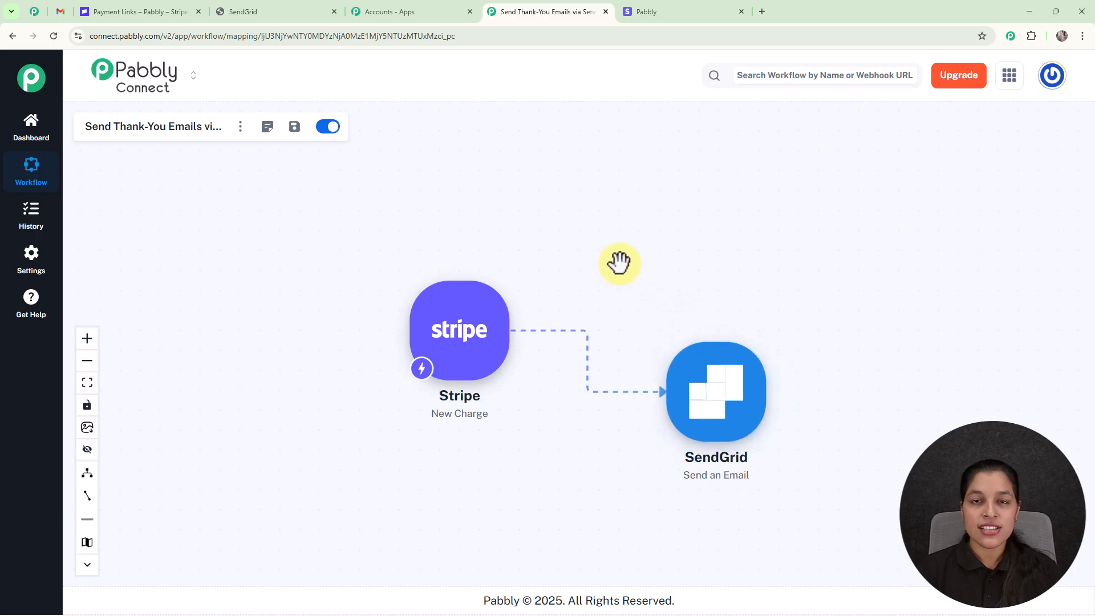